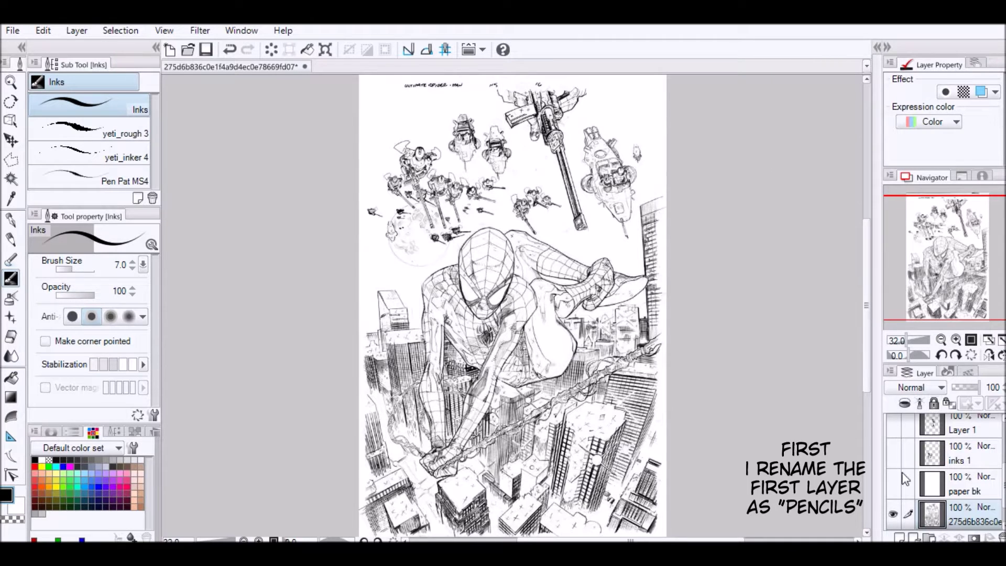
Step: Rename the sketch layer as "pencils" and turn on its layer color effect
double_click(970, 520)
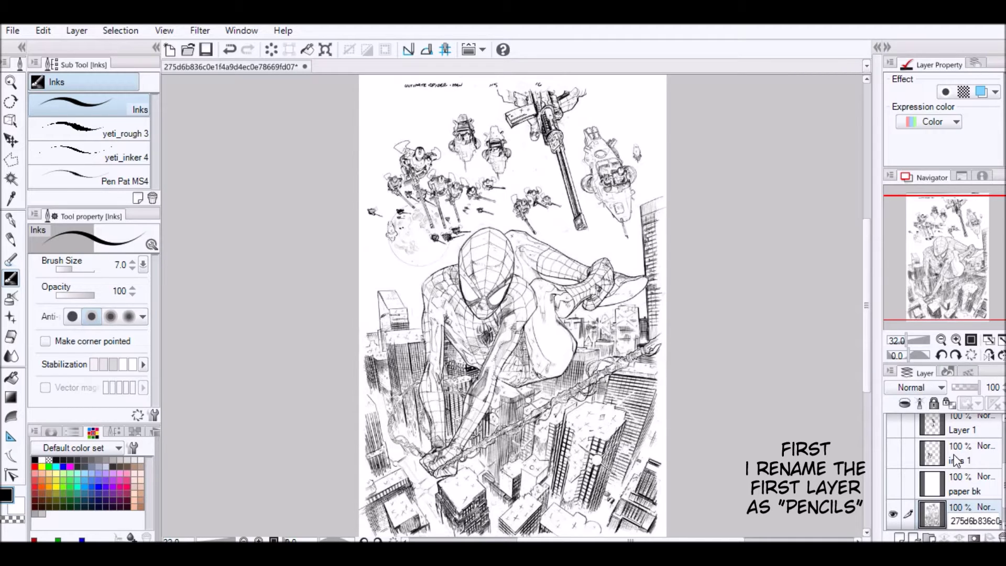
key("ctrl+a")
type("pen")
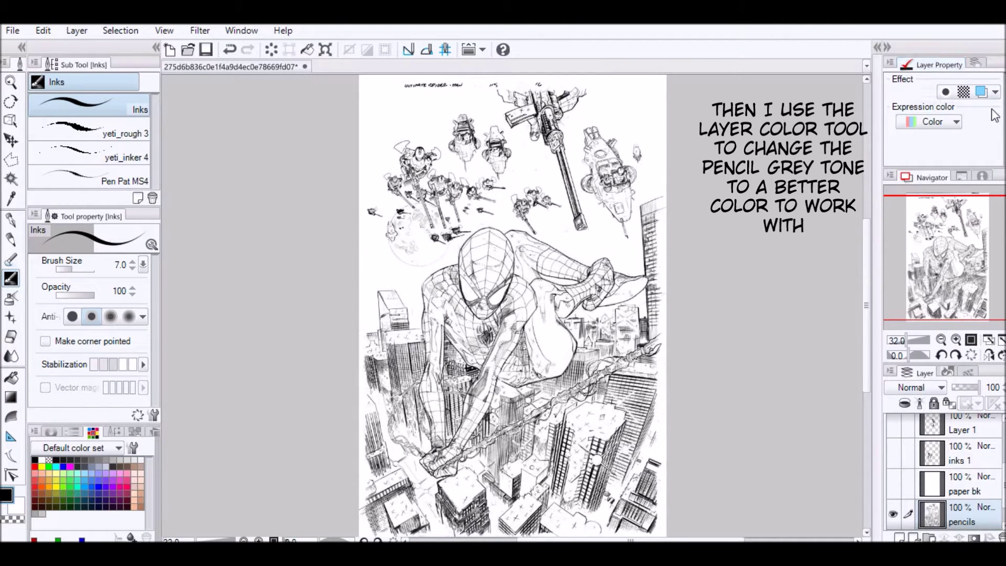
left_click(981, 95)
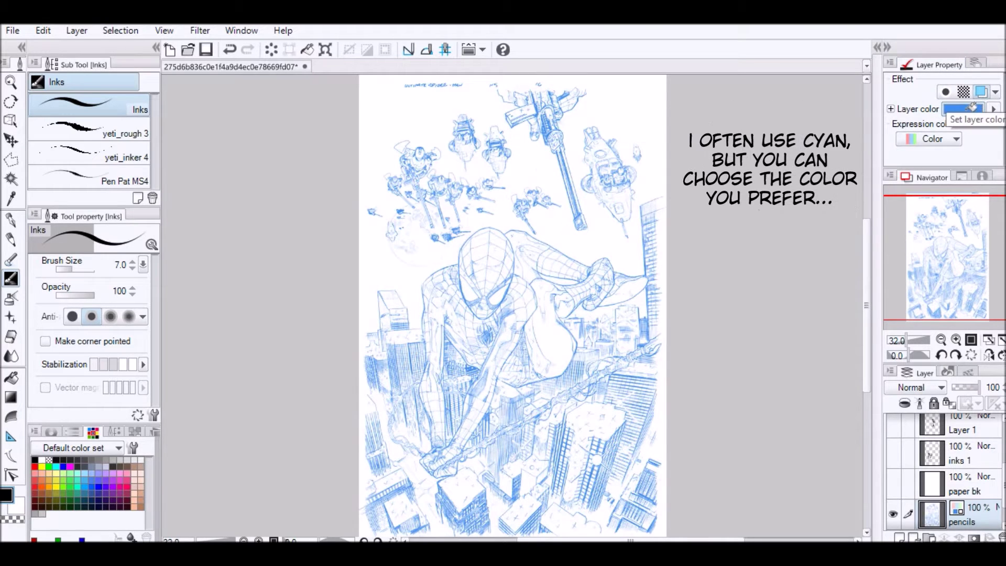
Step: Try magenta, green and dark blue from the default color set as the pencils layer's color
left_click(71, 465)
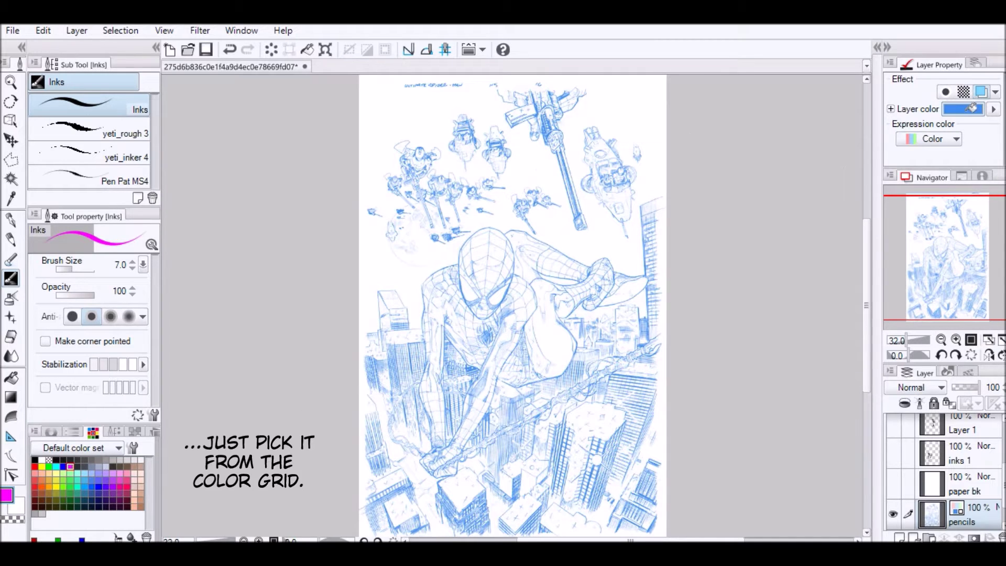
left_click(970, 109)
left_click(70, 486)
left_click(971, 108)
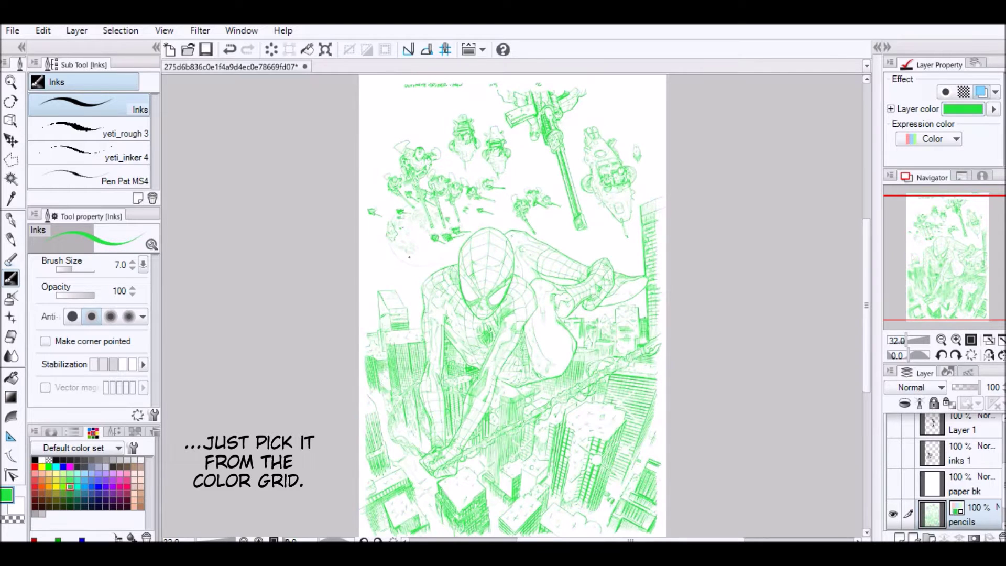
left_click(99, 493)
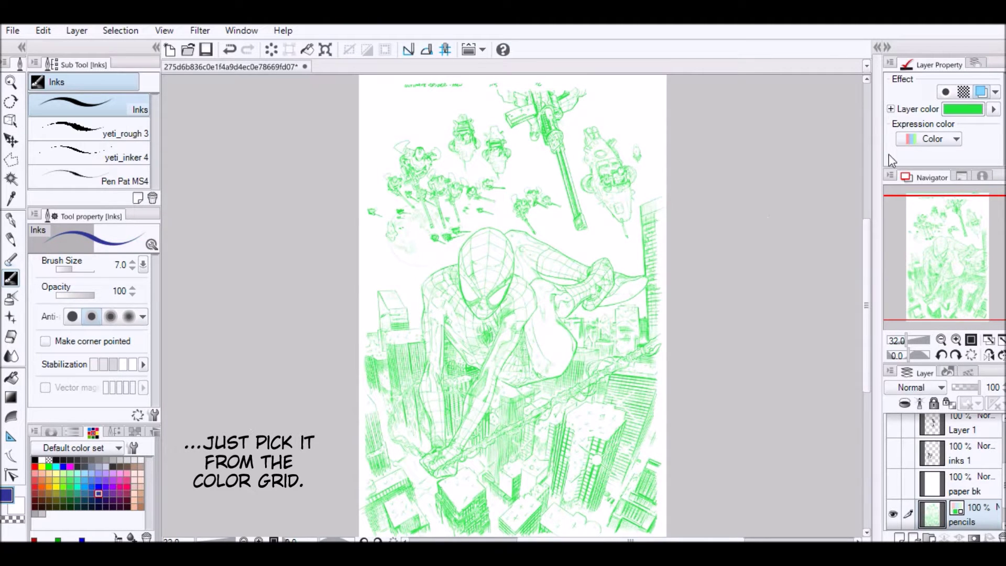
left_click(972, 108)
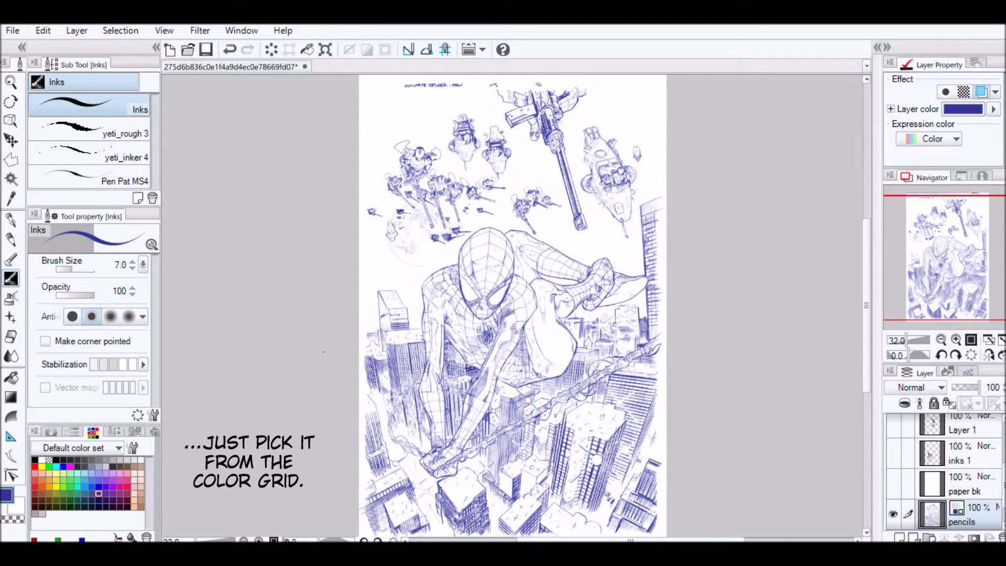
Step: Set the pencils layer's color to the bright blue swatch with RGB 0, 88, 255
left_click(92, 486)
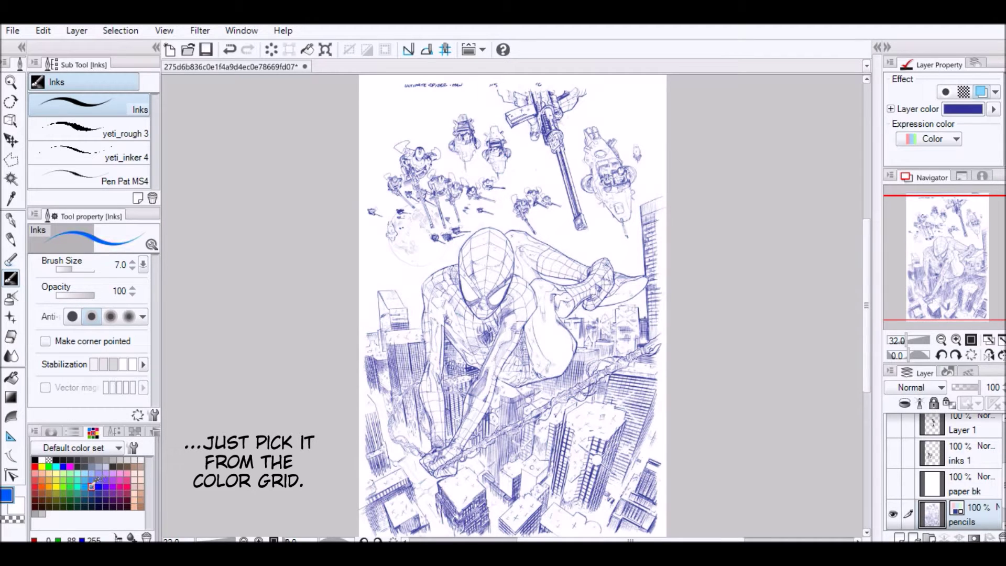
left_click(963, 108)
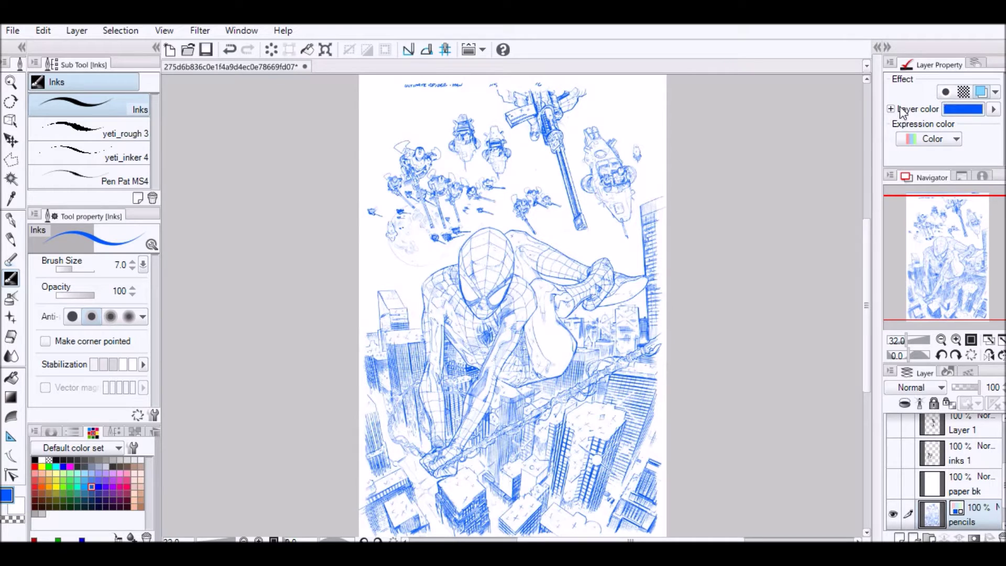
Step: Try the basic blue with RGB 0, 128, 255 in the layer color chooser for the pencils layer
left_click(993, 110)
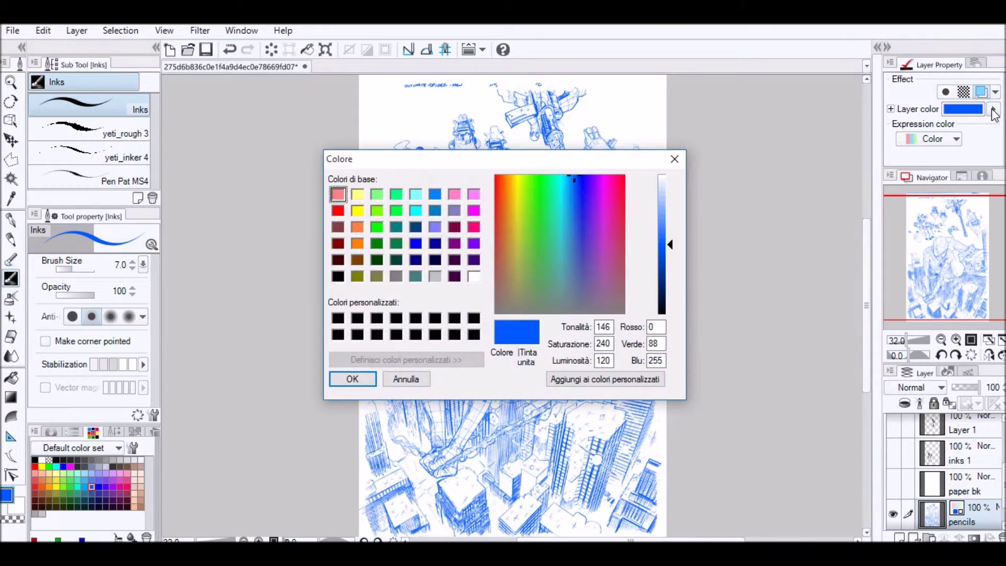
left_click(435, 194)
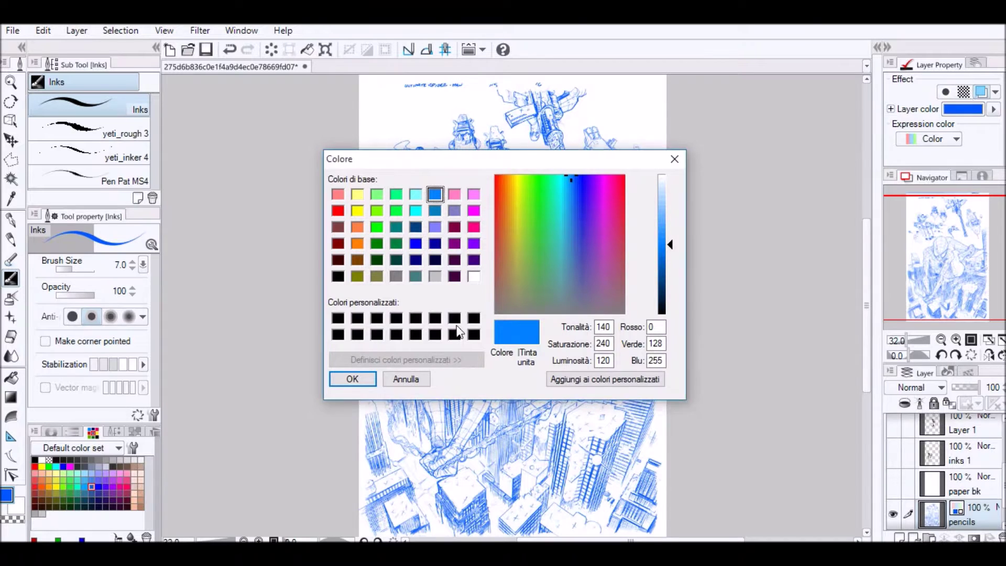
left_click(352, 379)
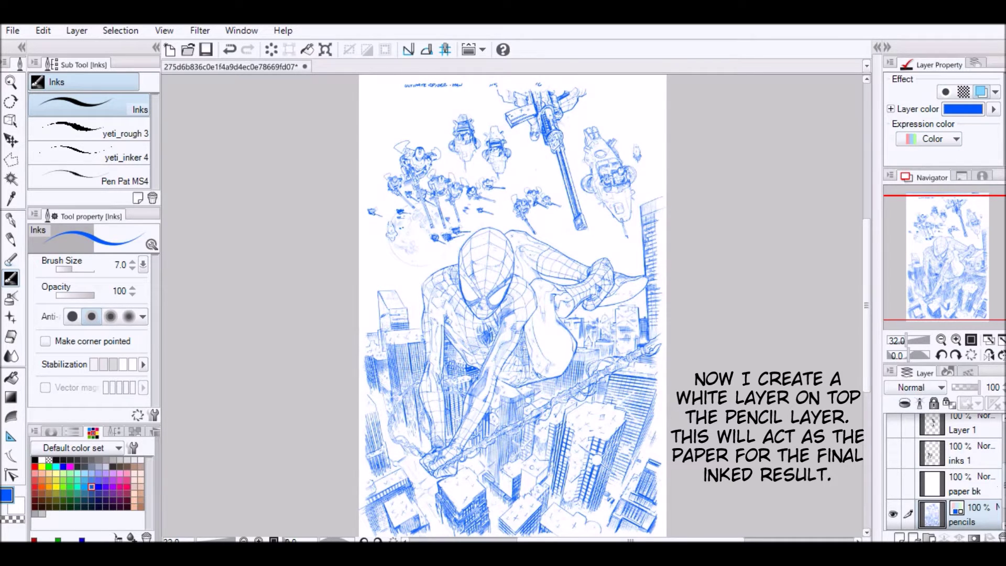
Step: Show the white "paper bk" layer above the pencils, then hide it again
left_click(974, 491)
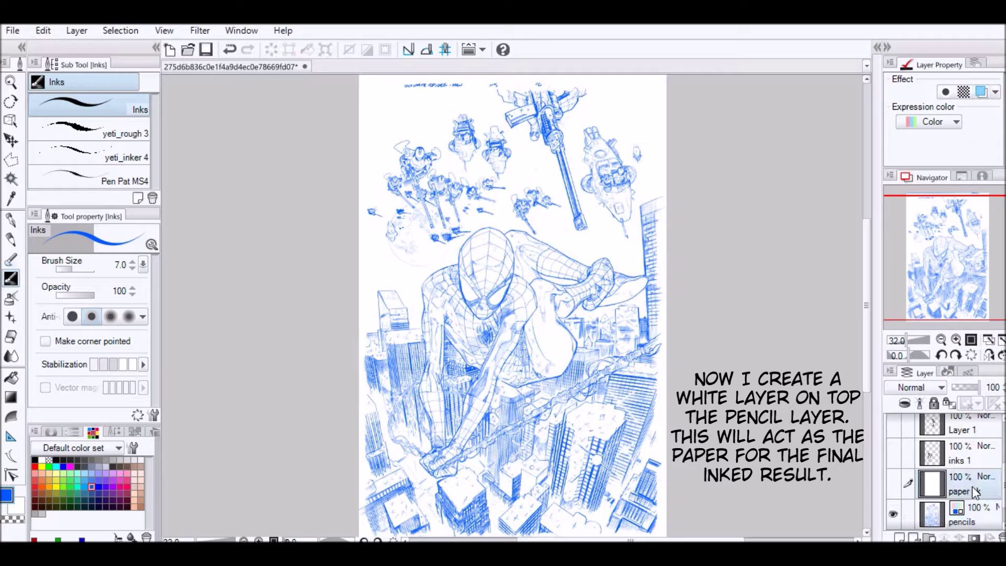
left_click(893, 484)
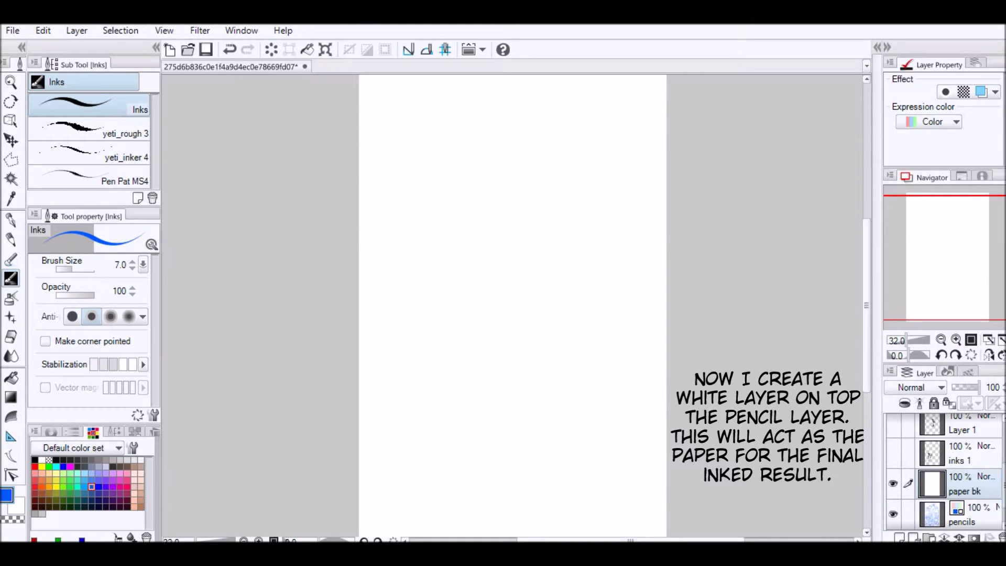
scroll(943, 471, "up", 1)
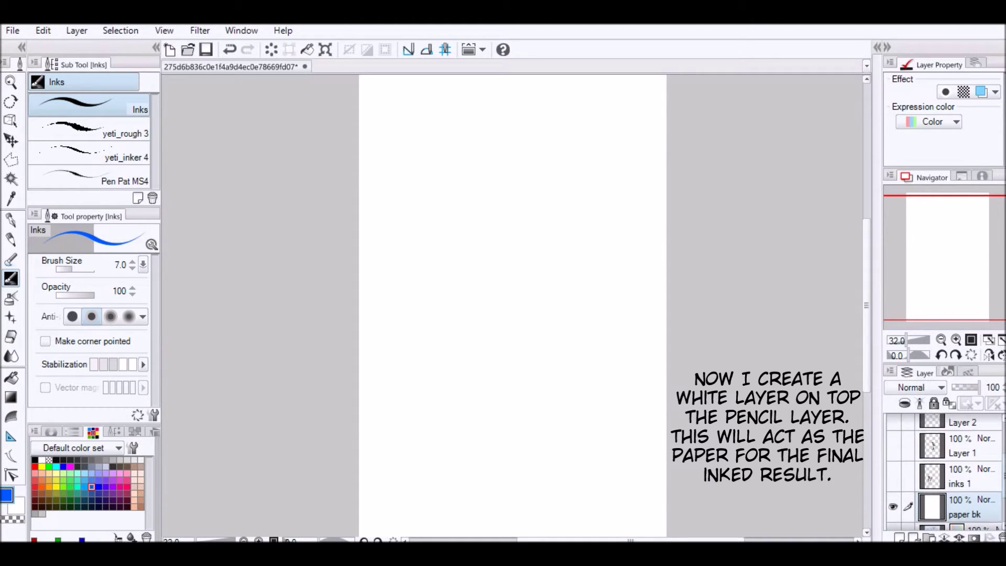
left_click(892, 513)
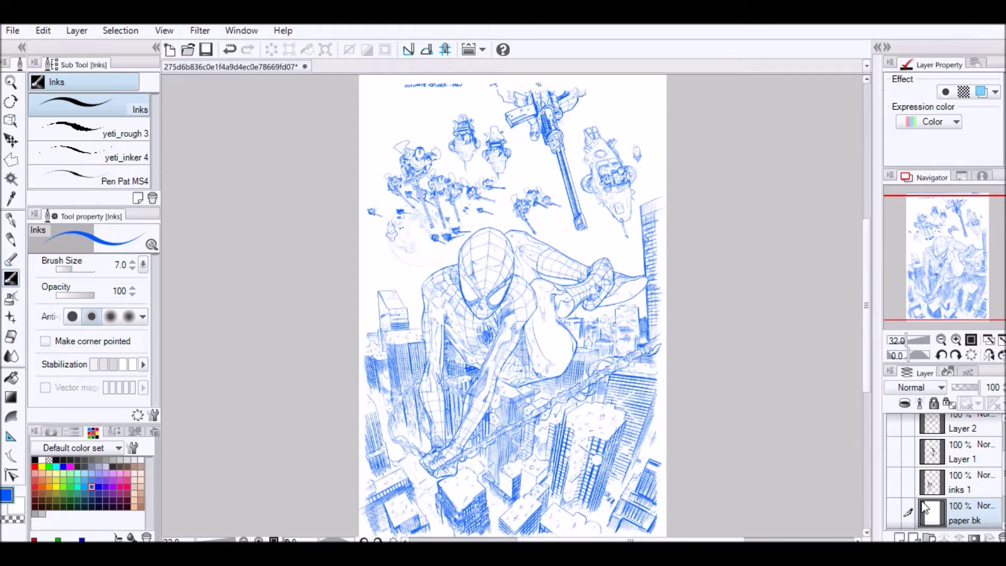
Step: Select the "inks 1" layer and make it visible over the blue pencils
scroll(943, 460, "down", 2)
left_click(937, 445)
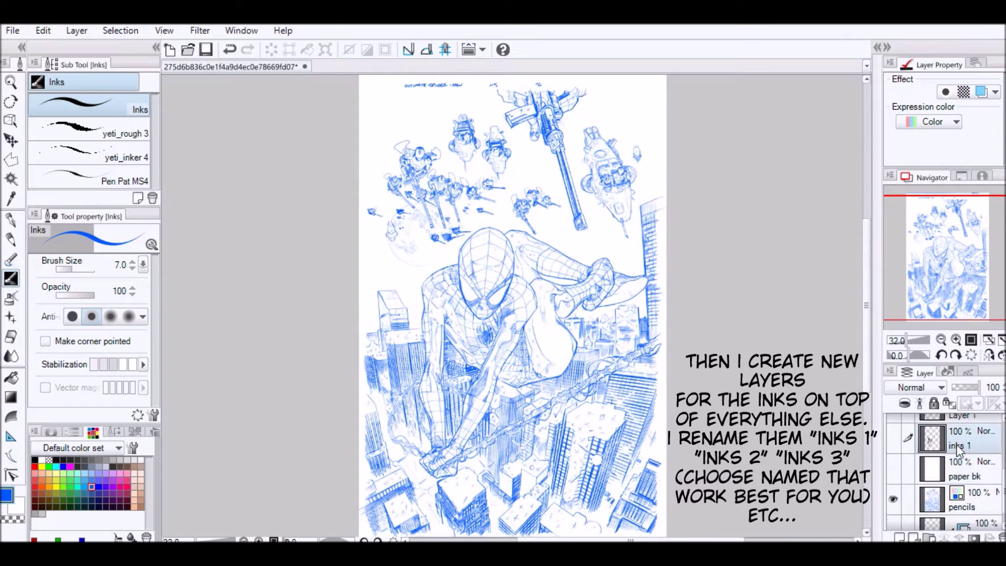
left_click(893, 439)
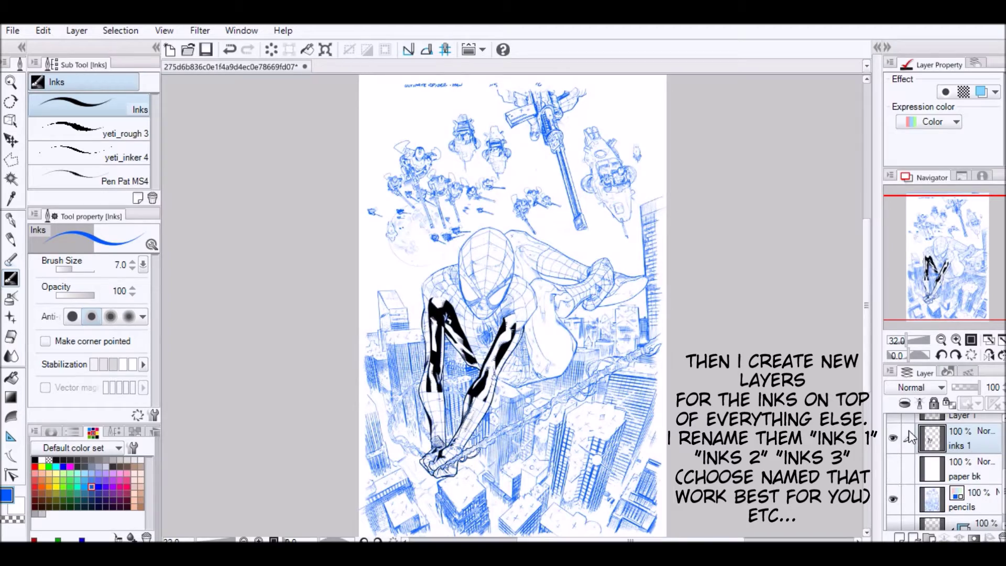
Step: Examine the inked arms and hands up close at 100%, then return to a 50% view of the figure
left_click(955, 339)
left_click(955, 339)
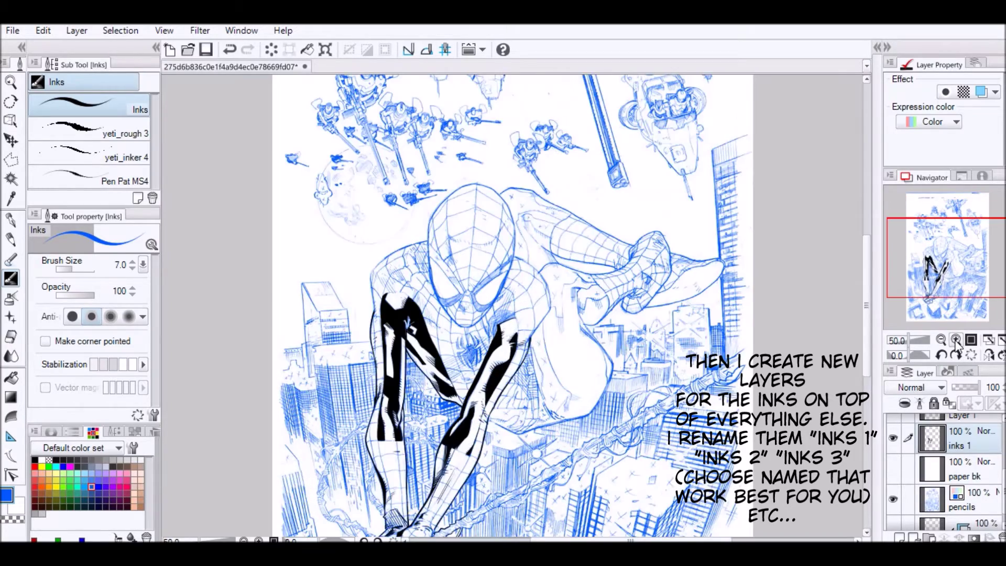
left_click(955, 339)
left_click(955, 340)
left_click_drag(958, 286, 942, 285)
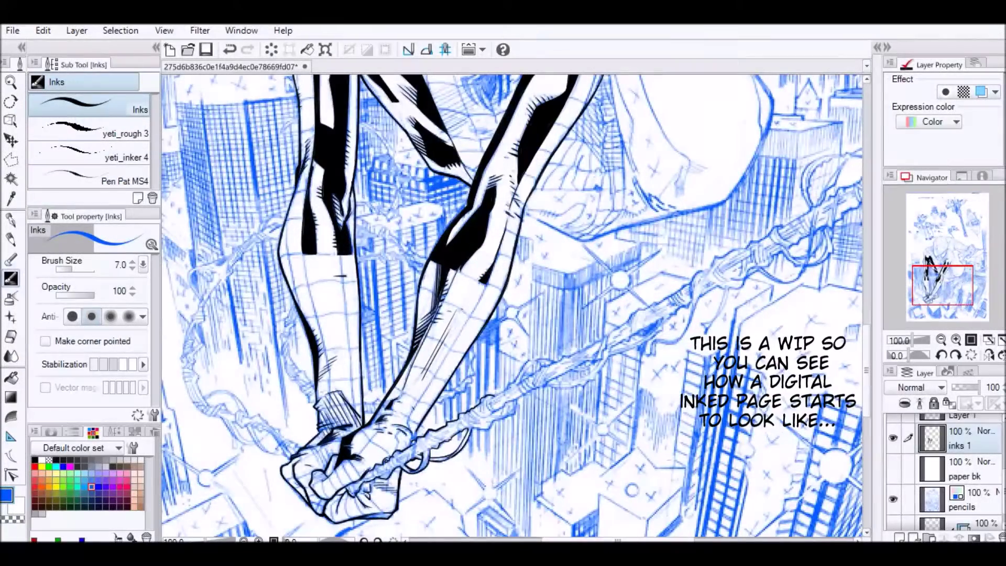
left_click_drag(246, 154, 282, 423)
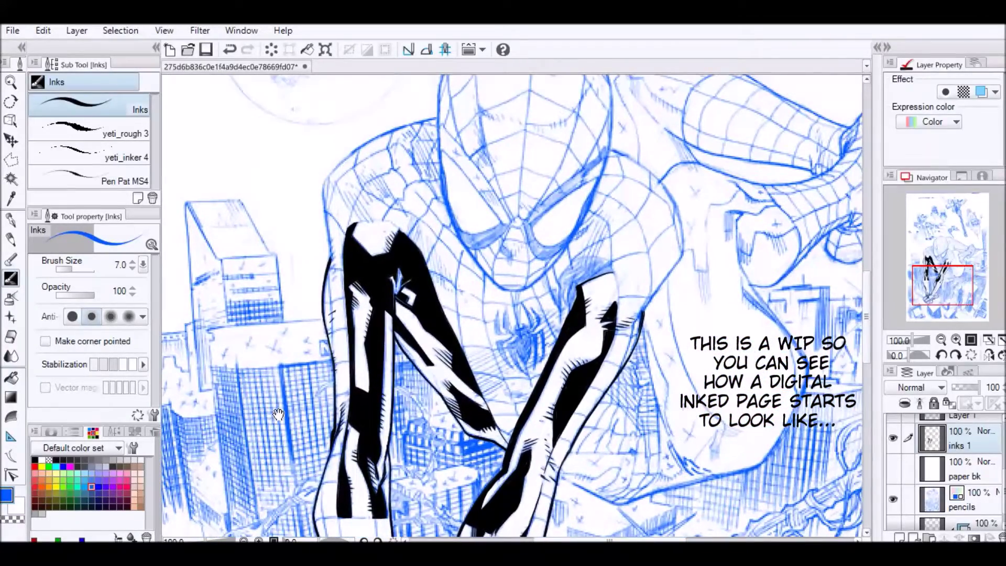
left_click_drag(723, 385, 739, 323)
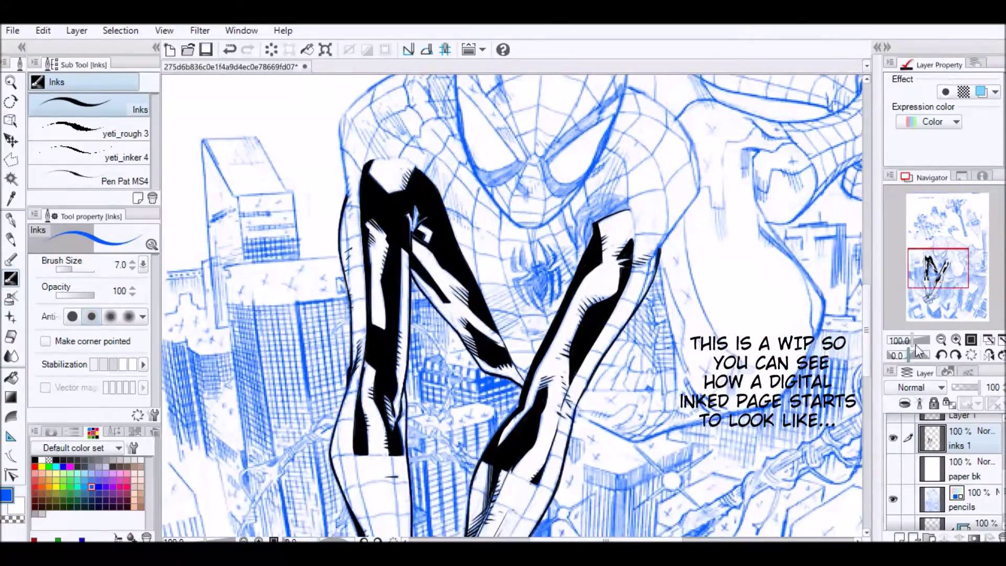
left_click(941, 339)
left_click(941, 340)
left_click(941, 340)
left_click(956, 340)
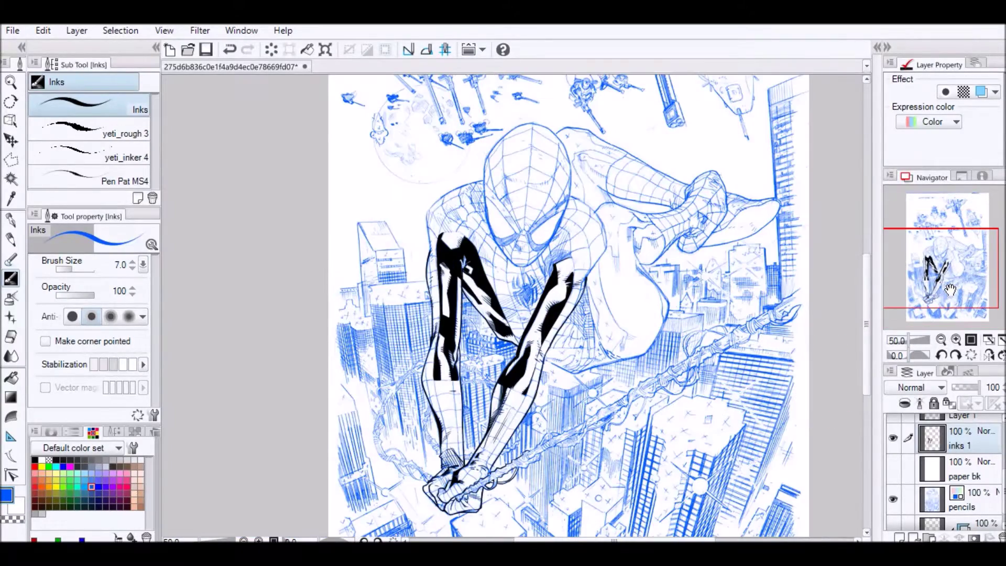
Step: Make the ink layers Layer 1, Layer 2, Layer 3 and Layer 4 visible
scroll(893, 490, "up", 3)
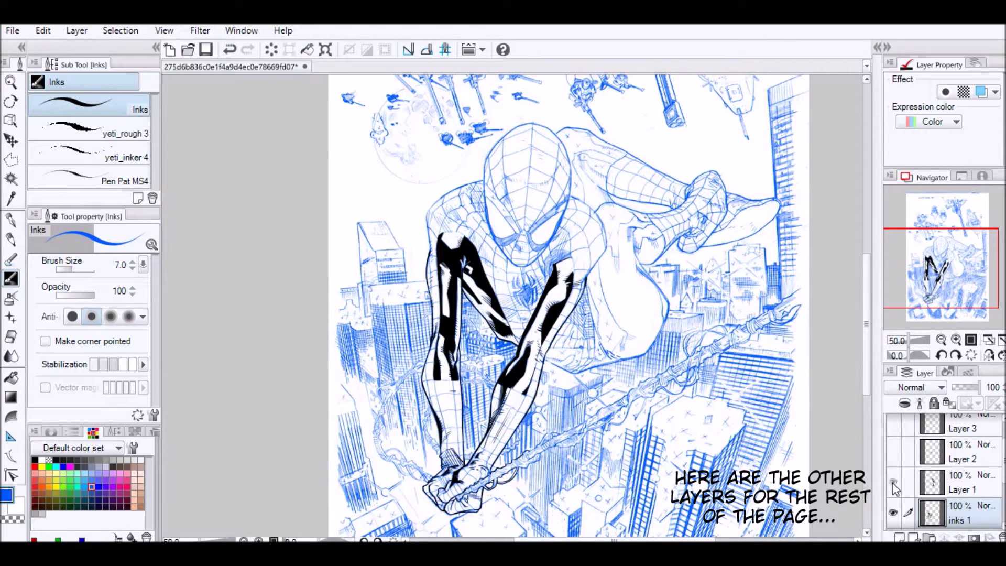
left_click(892, 481)
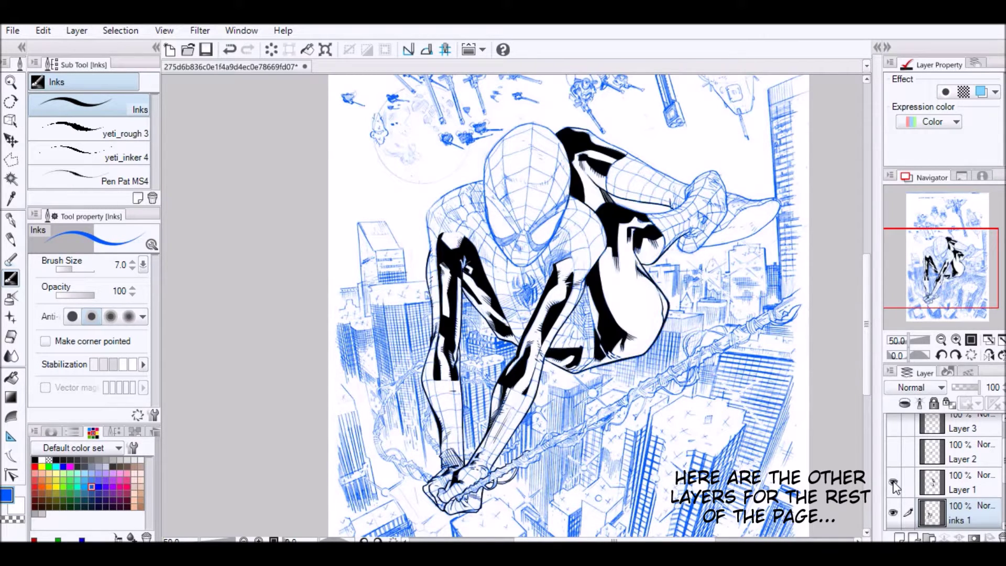
left_click(893, 453)
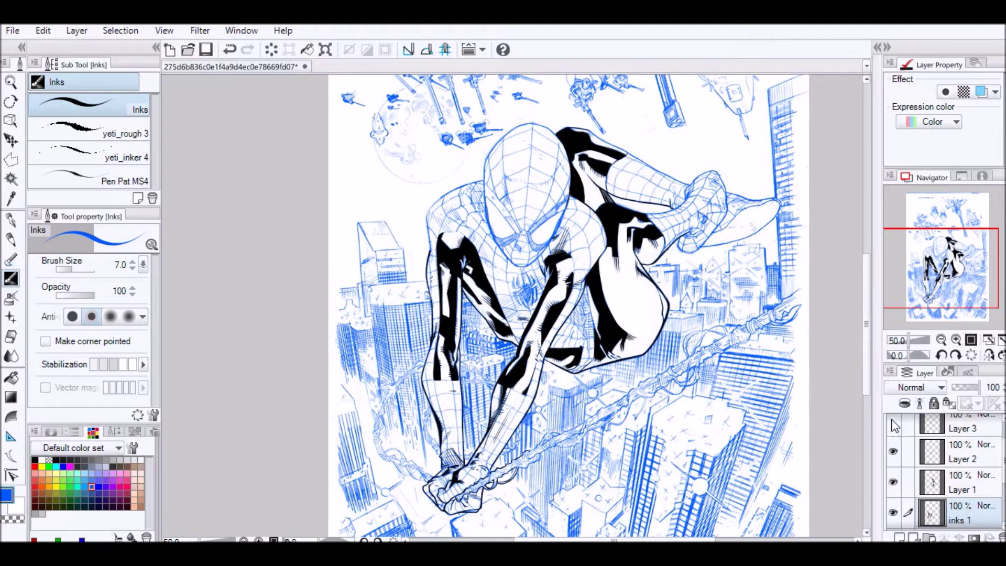
left_click(892, 427)
scroll(942, 471, "up", 1)
scroll(943, 471, "up", 2)
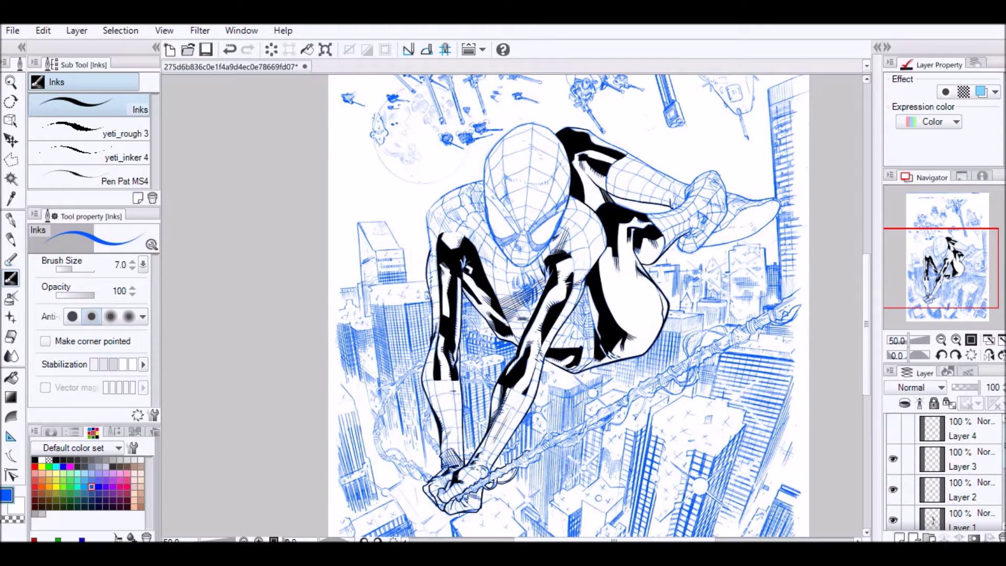
left_click(893, 430)
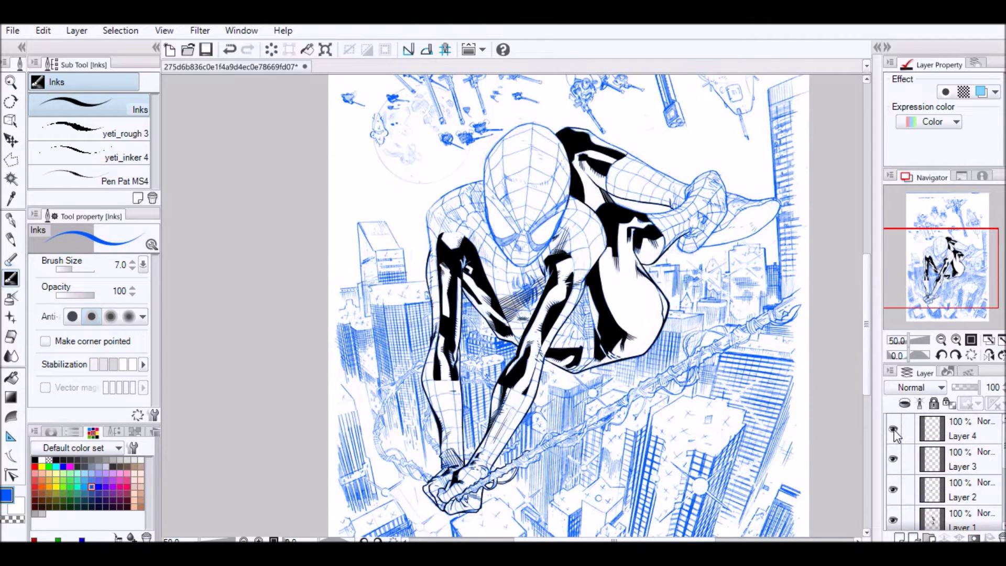
Step: Toggle the visibility of Layer 3 and Layer 4 to compare what each one adds to the inks
left_click(892, 459)
left_click(893, 460)
left_click(893, 431)
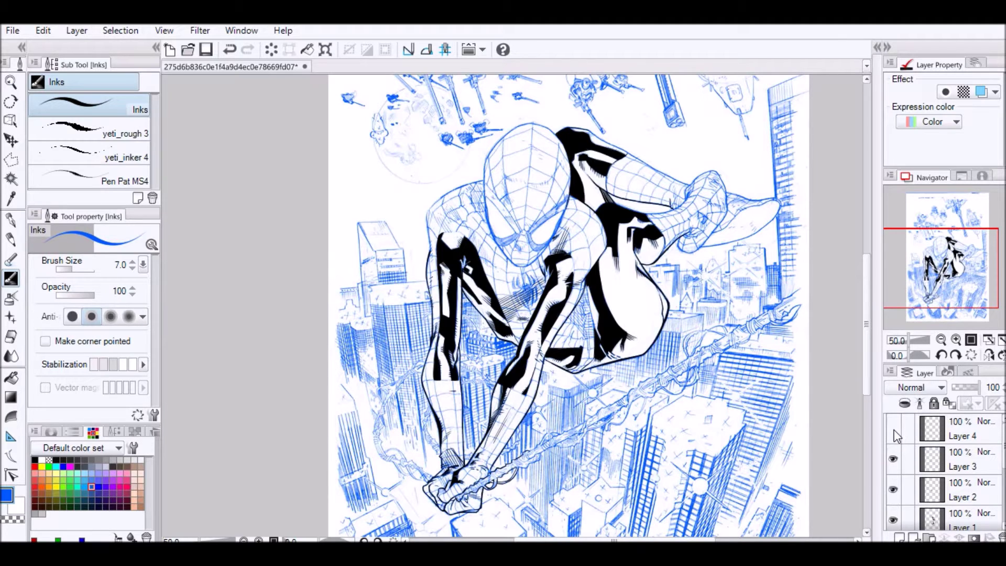
left_click(893, 429)
left_click(893, 459)
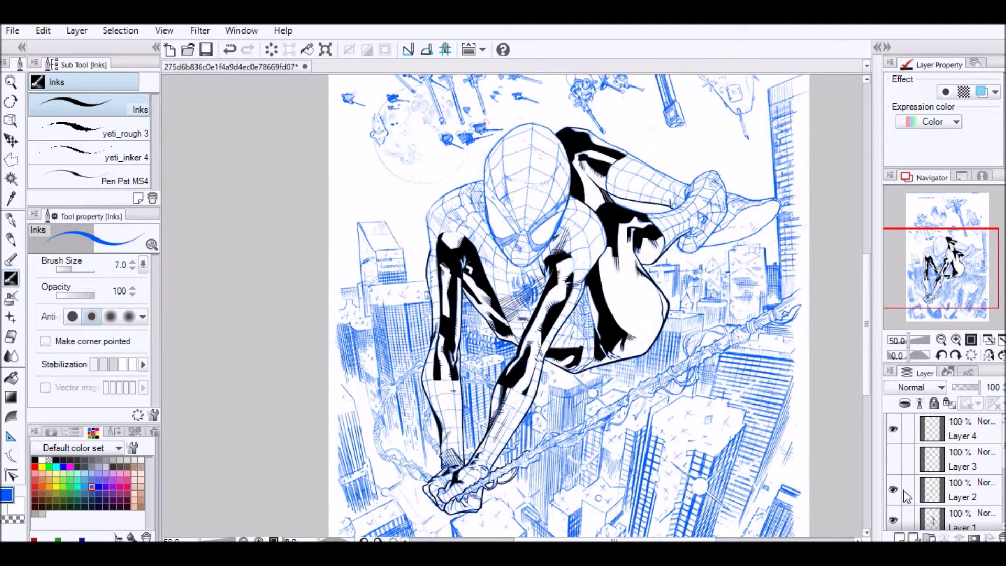
scroll(942, 472, "down", 5)
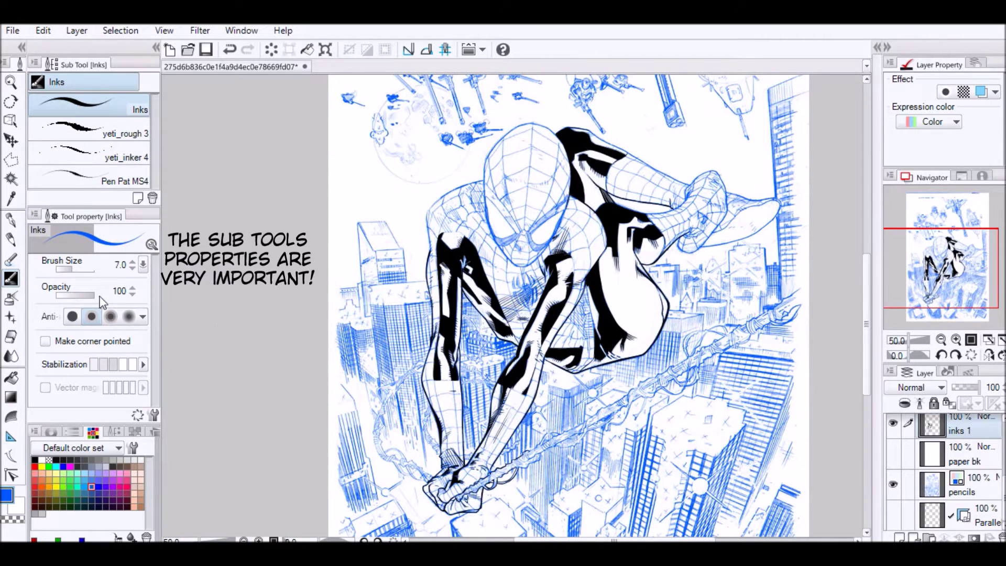
Step: Set the main drawing color to black, checking the white secondary color and returning to the main one
left_click(35, 459)
left_click(18, 509)
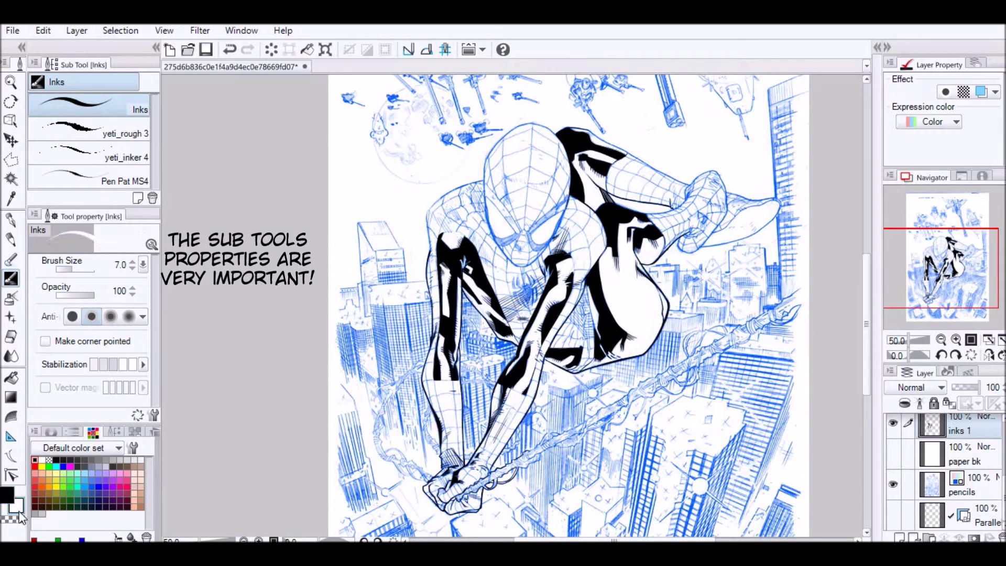
left_click(8, 495)
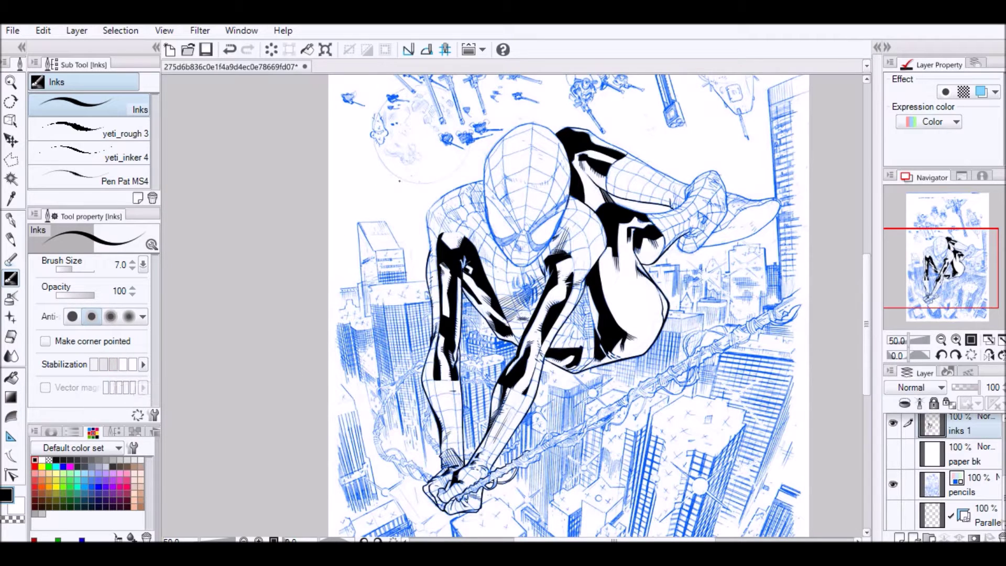
Step: Draw crossing test hatch strokes on the inks 1 layer beside the head, using the Inks brush at size 7.0
mouse_move(407, 207)
left_mouse_down()
mouse_move(438, 152)
mouse_move(422, 123)
left_mouse_up()
mouse_move(405, 147)
left_mouse_down()
mouse_move(414, 129)
mouse_move(390, 217)
left_mouse_up()
mouse_move(402, 124)
left_mouse_down()
mouse_move(379, 276)
mouse_move(358, 180)
mouse_move(396, 283)
left_mouse_up()
mouse_move(357, 157)
left_mouse_down()
mouse_move(402, 261)
mouse_move(357, 155)
left_mouse_up()
mouse_move(410, 233)
left_mouse_down()
mouse_move(357, 144)
mouse_move(416, 222)
left_mouse_up()
mouse_move(375, 135)
left_mouse_down()
mouse_move(429, 210)
mouse_move(404, 152)
left_mouse_up()
left_click_drag(430, 188, 417, 153)
left_click_drag(442, 189, 422, 148)
mouse_move(450, 187)
left_mouse_down()
mouse_move(430, 150)
mouse_move(444, 153)
left_mouse_up()
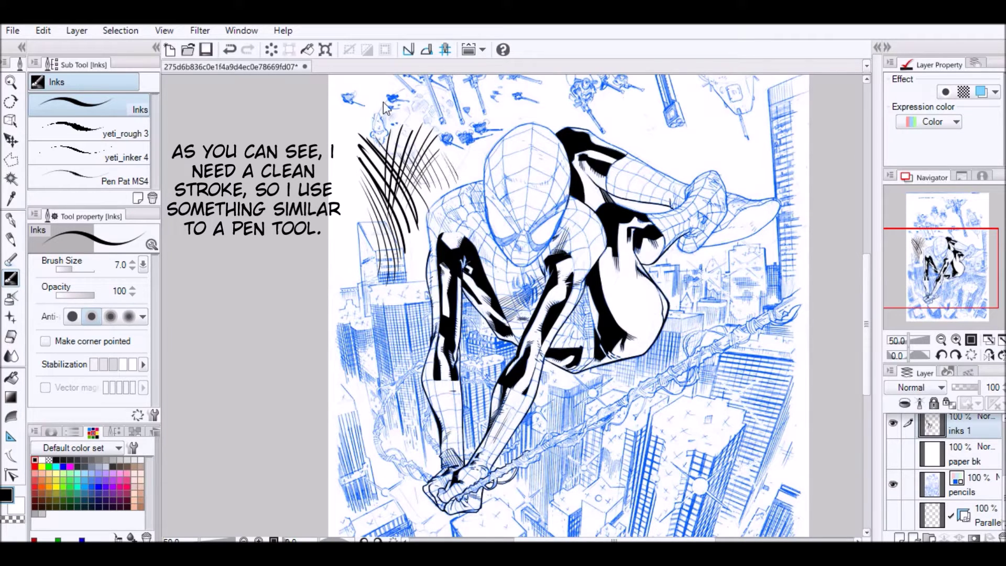
Step: Undo all the test hatch strokes beside the head
key("ctrl+z")
key("ctrl+z")
key("ctrl+z")
key("ctrl+z")
key("ctrl+z")
key("ctrl+z")
key("ctrl+z")
key("ctrl+z")
key("ctrl+z")
key("ctrl+z")
key("ctrl+z")
key("ctrl+z")
key("ctrl+z")
key("ctrl+z")
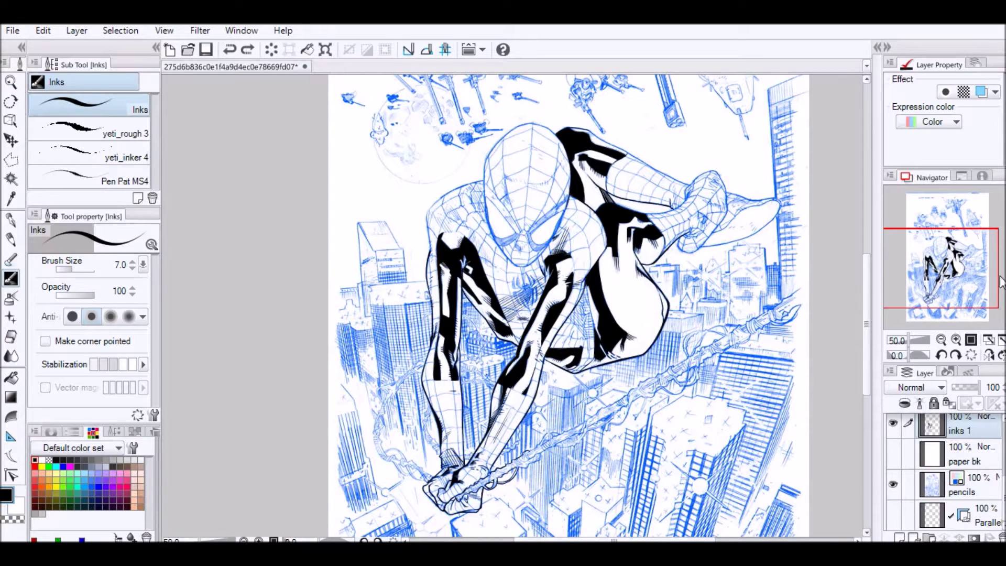
Step: View the head and upper body at 100% zoom to check the page at its real size
left_click(956, 340)
left_click(956, 340)
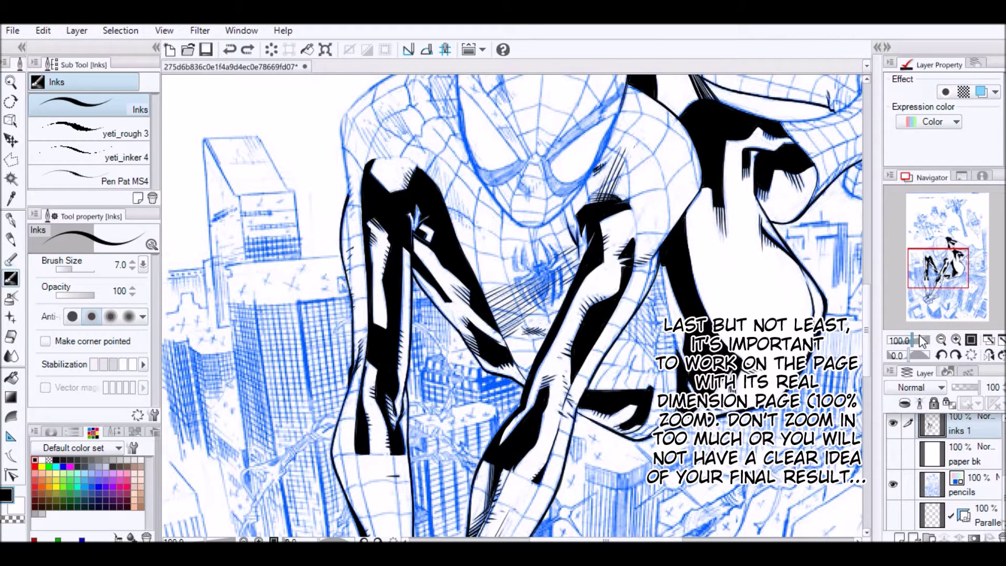
mouse_move(936, 270)
left_mouse_down()
mouse_move(949, 273)
mouse_move(957, 256)
mouse_move(941, 259)
left_mouse_up()
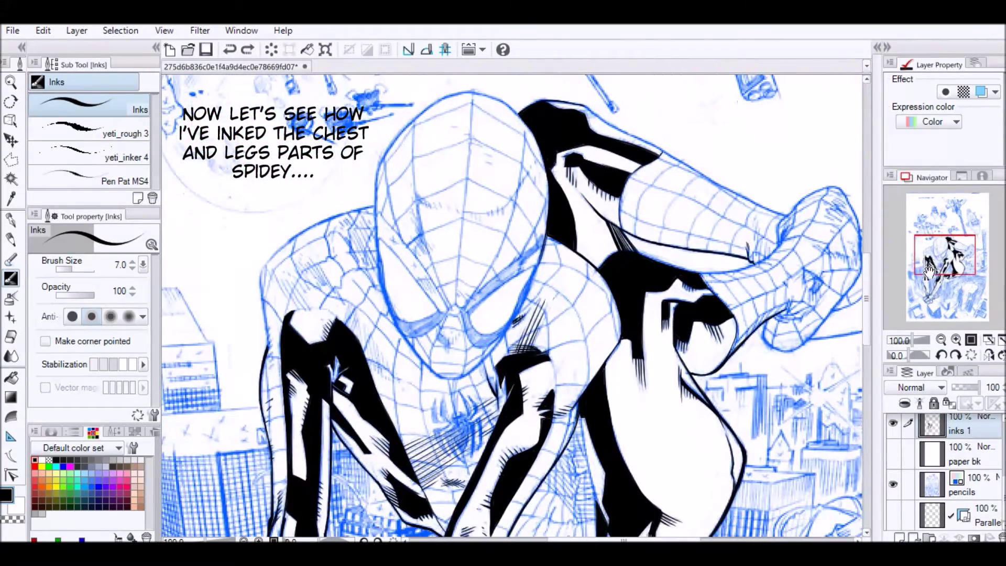
left_click(941, 340)
left_click(940, 340)
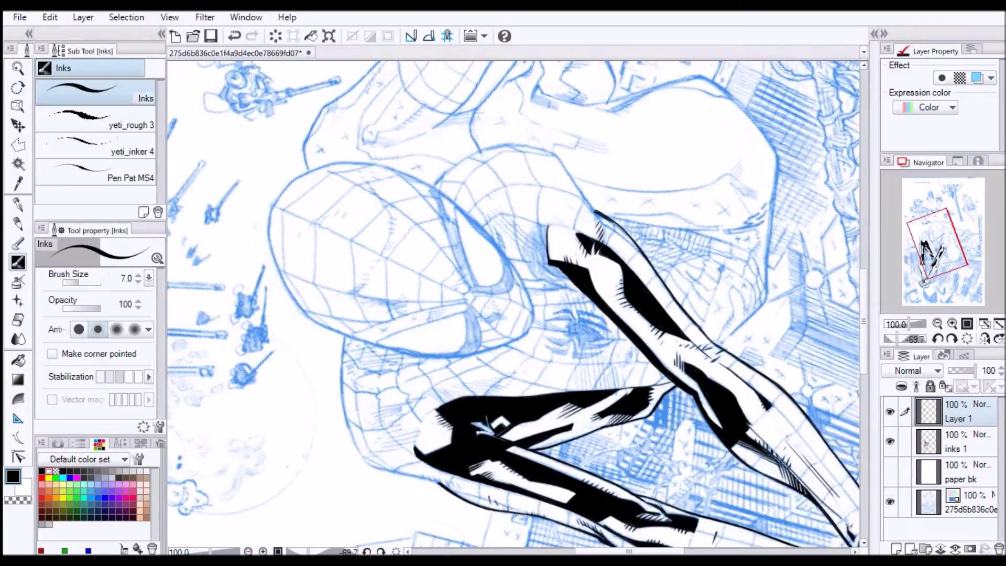
Step: Ink the lower contour of the bent thigh and buttock on Layer 1 with the Inks brush at size 7.0
left_click_drag(777, 155, 720, 339)
left_click_drag(733, 398, 753, 304)
left_click_drag(735, 177, 705, 87)
left_click_drag(650, 220, 623, 387)
mouse_move(536, 498)
left_mouse_down()
mouse_move(580, 461)
mouse_move(594, 411)
left_mouse_up()
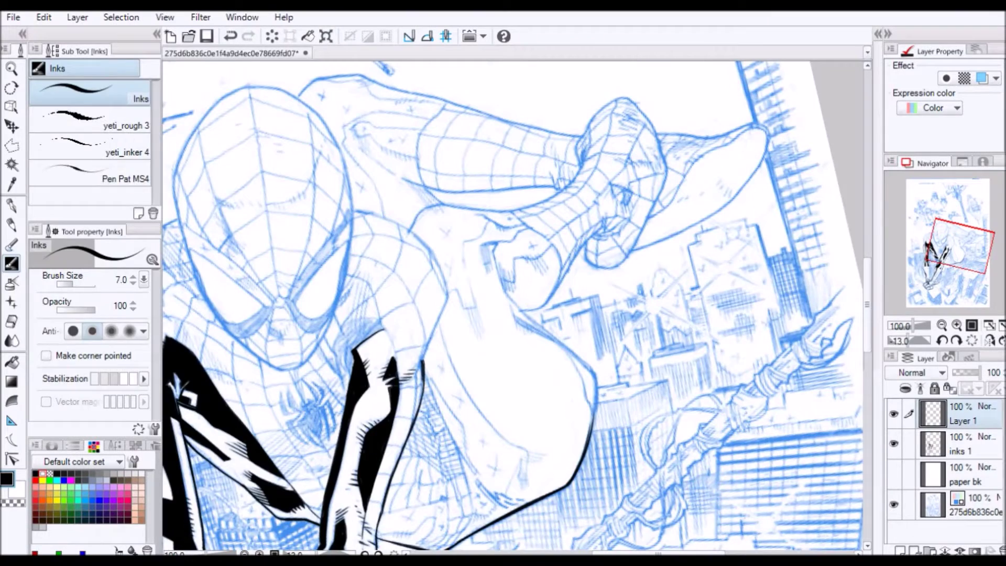
mouse_move(596, 411)
left_mouse_down()
mouse_move(579, 421)
mouse_move(639, 221)
left_mouse_up()
mouse_move(522, 301)
left_mouse_down()
mouse_move(461, 312)
mouse_move(507, 325)
mouse_move(523, 321)
mouse_move(478, 319)
mouse_move(534, 294)
left_mouse_up()
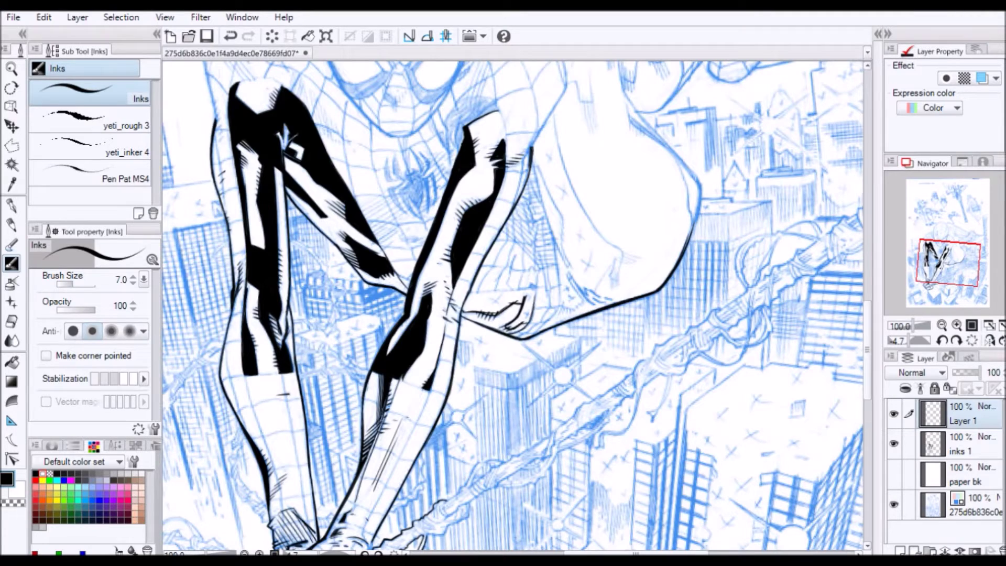
Step: Outline the shadow shape at the hip, just behind the near forearm
left_click_drag(654, 335, 647, 252)
left_click_drag(515, 276, 521, 283)
mouse_move(517, 280)
left_mouse_down()
mouse_move(471, 316)
mouse_move(473, 336)
left_mouse_up()
mouse_move(511, 299)
left_mouse_down()
mouse_move(493, 327)
mouse_move(504, 304)
left_mouse_up()
left_click_drag(528, 306, 518, 326)
mouse_move(530, 286)
left_mouse_down()
mouse_move(517, 324)
mouse_move(517, 287)
left_mouse_up()
left_click_drag(518, 281, 471, 332)
mouse_move(519, 283)
left_mouse_down()
mouse_move(497, 318)
mouse_move(552, 288)
left_mouse_up()
Step: Ink the short fold lines and shadow edges where the near thigh meets the hip
left_click_drag(646, 252, 655, 321)
left_click_drag(559, 300, 550, 240)
left_click_drag(629, 262, 551, 423)
mouse_move(517, 353)
left_mouse_down()
mouse_move(522, 373)
mouse_move(545, 358)
left_mouse_up()
left_click_drag(540, 357, 576, 345)
mouse_move(557, 358)
left_mouse_down()
mouse_move(577, 344)
mouse_move(528, 377)
left_mouse_up()
mouse_move(534, 369)
left_mouse_down()
mouse_move(520, 385)
mouse_move(523, 402)
mouse_move(527, 384)
left_mouse_up()
key("r")
mouse_move(555, 419)
left_mouse_down()
mouse_move(637, 314)
mouse_move(599, 216)
left_mouse_up()
mouse_move(579, 257)
left_mouse_down()
mouse_move(587, 216)
mouse_move(589, 234)
left_mouse_up()
left_click_drag(594, 230, 597, 238)
Step: Ink the long shadow edge along the near thigh with feathered strokes, up to the line beside the upper arm
key("r")
mouse_move(599, 216)
left_mouse_down()
mouse_move(633, 275)
mouse_move(616, 375)
mouse_move(595, 365)
mouse_move(504, 442)
left_mouse_up()
key("r")
left_click_drag(524, 416, 501, 435)
key("r")
mouse_move(506, 432)
left_mouse_down()
mouse_move(408, 372)
mouse_move(389, 292)
left_mouse_up()
left_click_drag(439, 313, 417, 356)
left_click_drag(448, 286, 408, 410)
left_click_drag(421, 346, 406, 414)
left_click_drag(425, 321, 419, 342)
mouse_move(406, 325)
left_mouse_down()
mouse_move(366, 440)
mouse_move(380, 421)
left_mouse_up()
left_click_drag(403, 305, 400, 364)
left_click_drag(399, 286, 406, 331)
left_click_drag(398, 285, 402, 310)
mouse_move(403, 309)
left_mouse_down()
mouse_move(404, 359)
mouse_move(482, 188)
left_mouse_up()
key("r")
left_click_drag(407, 110, 422, 185)
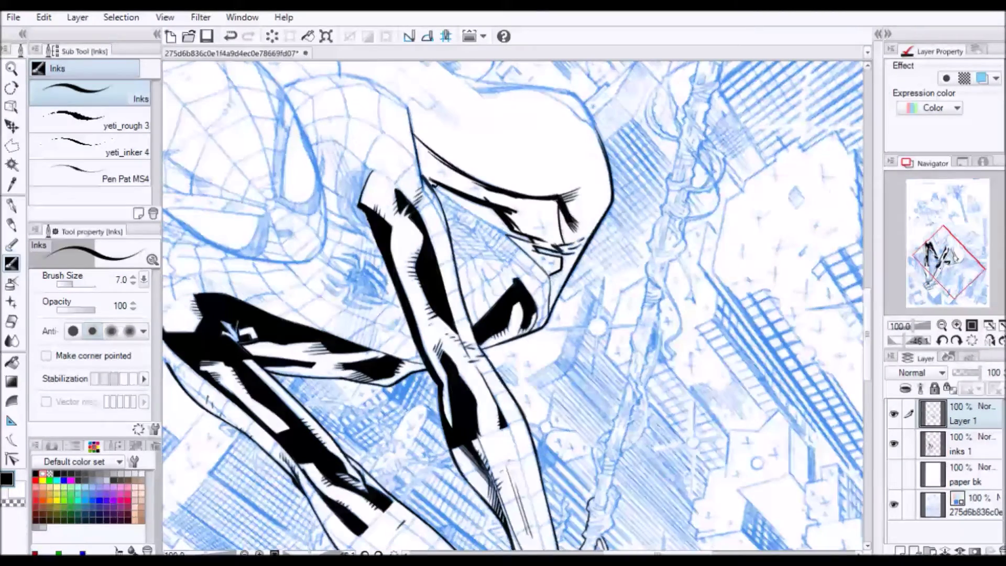
key("g")
left_click(445, 176)
key("ctrl+z")
Step: Close the gap in the thigh shadow's outline beside the arm and fill the shadow areas with black
key("p")
left_click_drag(418, 150, 424, 175)
left_click_drag(413, 132, 435, 185)
key("r")
left_click_drag(430, 181, 650, 244)
left_click_drag(536, 345, 583, 315)
key("g")
left_click(591, 340)
left_click(547, 351)
key("p")
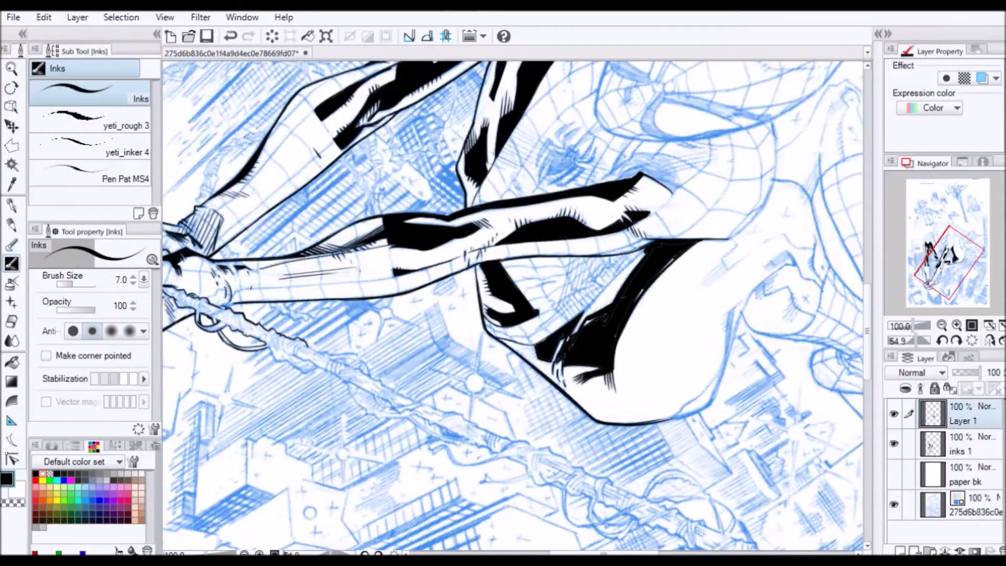
Step: Paint over the white gaps inside the filled thigh shadow and rework the feathered strokes at its lower end
left_click_drag(569, 349, 615, 310)
left_click_drag(631, 302, 682, 250)
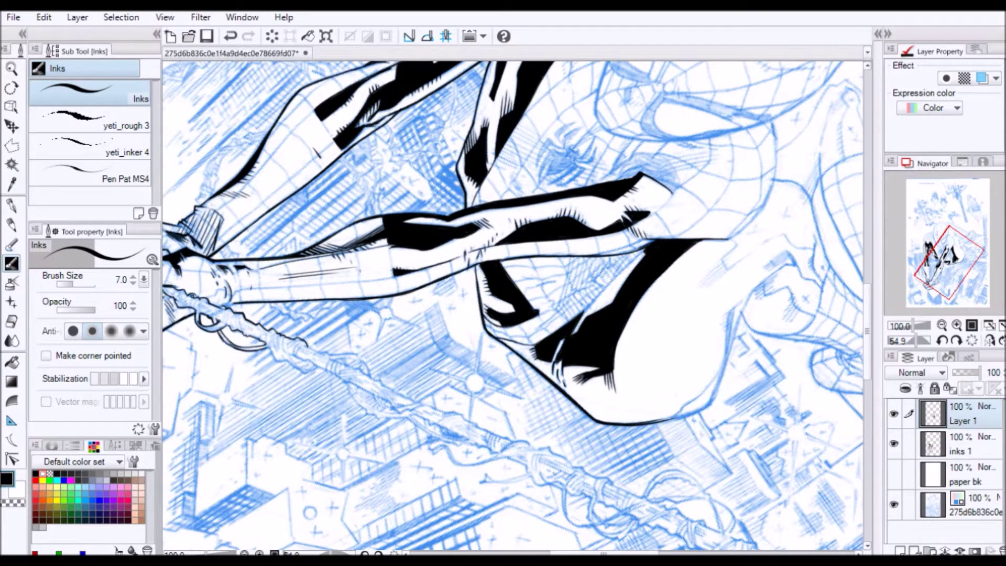
key("ctrl+z")
key("ctrl+z")
left_click_drag(589, 374, 576, 384)
left_click_drag(590, 371, 573, 382)
key("ctrl+x")
key("Escape")
Step: Ink the outer contour of the near thigh up toward the back of the knee, with short feathered strokes
left_click(971, 340)
left_click(941, 325)
left_click(941, 325)
left_click(957, 325)
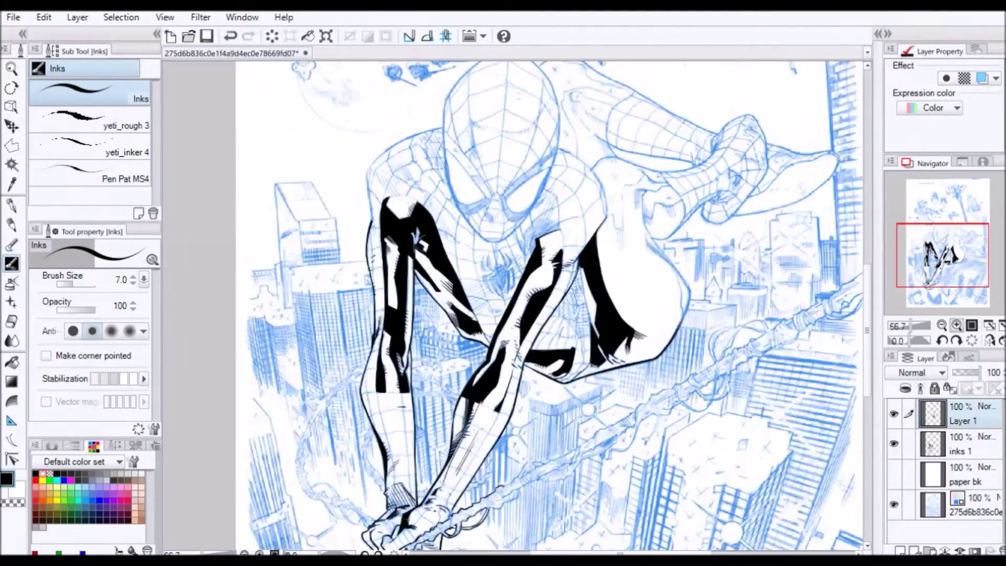
left_click(957, 325)
left_click_drag(566, 314, 478, 197)
left_click_drag(618, 305, 591, 375)
mouse_move(592, 424)
left_mouse_down()
mouse_move(649, 392)
mouse_move(655, 292)
mouse_move(641, 309)
left_mouse_up()
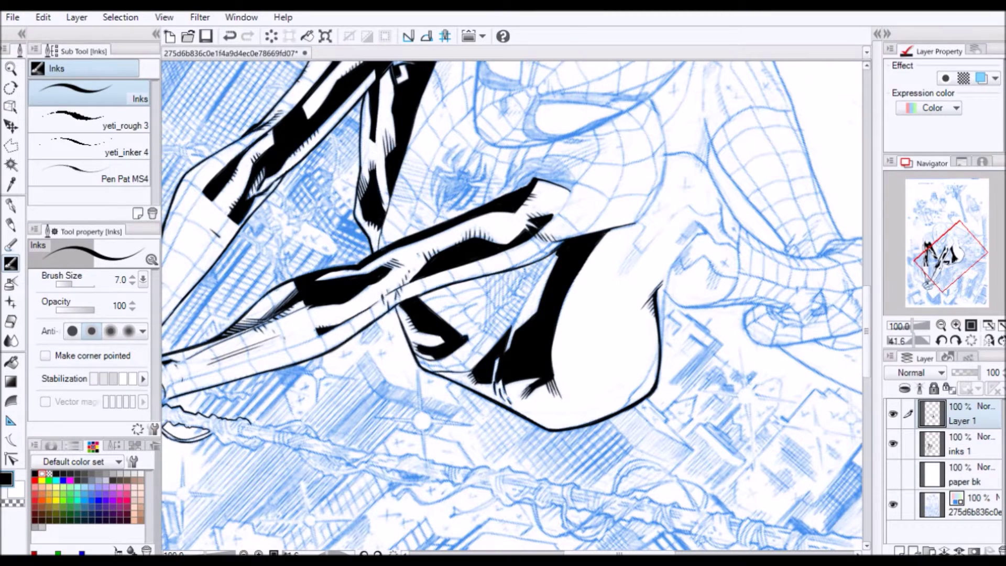
left_click_drag(636, 335, 636, 276)
mouse_move(653, 355)
left_mouse_down()
mouse_move(666, 291)
mouse_move(638, 205)
mouse_move(645, 160)
left_mouse_up()
Step: Check the inks against the paper bk layer and undo the latest contour strokes
left_click(893, 474)
key("ctrl+z")
key("ctrl+z")
key("ctrl+z")
left_click(893, 474)
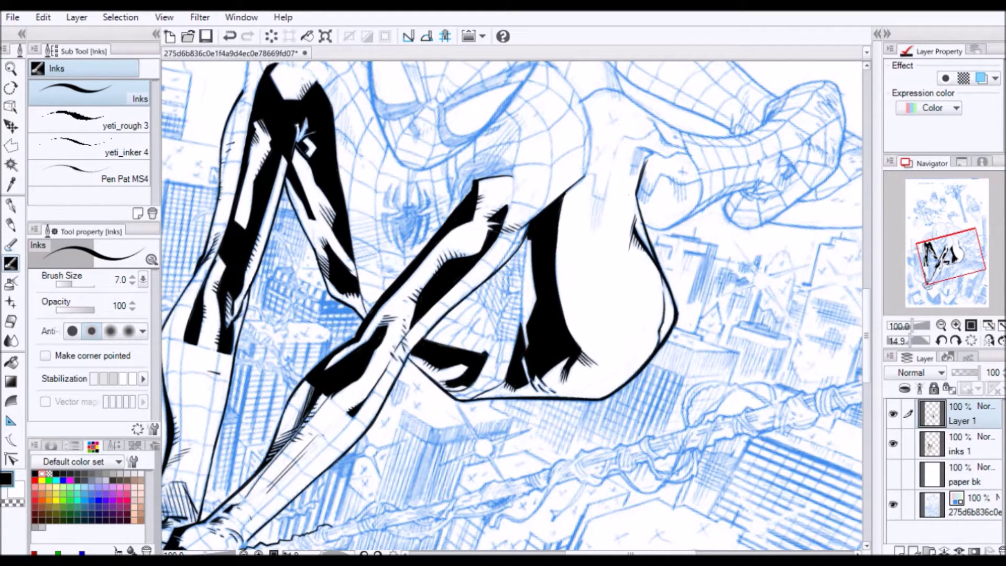
Step: Outline the rounded calf behind the near thigh and fill its shadow with black
left_click_drag(648, 193, 701, 181)
mouse_move(691, 156)
left_mouse_down()
mouse_move(648, 157)
mouse_move(643, 172)
mouse_move(700, 298)
left_mouse_up()
key("r")
mouse_move(739, 333)
left_mouse_down()
mouse_move(753, 283)
mouse_move(717, 301)
left_mouse_up()
key("g")
left_click(729, 310)
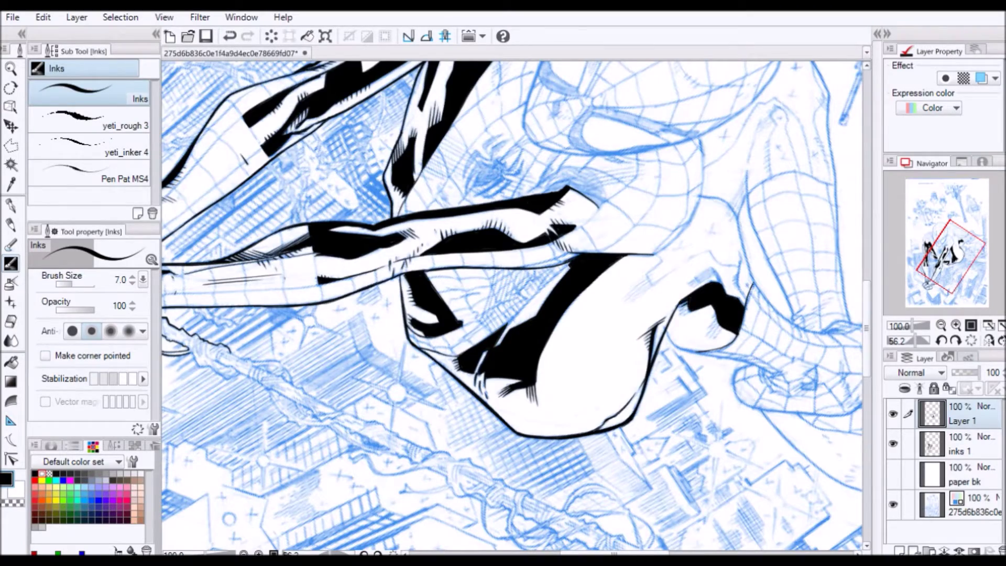
Step: Ink the calf's feathered shadow details and the knee contour above it, redoing the knee line once
mouse_move(694, 318)
left_mouse_down()
mouse_move(653, 422)
mouse_move(662, 435)
left_mouse_up()
left_click_drag(672, 433, 655, 445)
mouse_move(681, 413)
left_mouse_down()
mouse_move(711, 332)
mouse_move(695, 309)
mouse_move(689, 314)
mouse_move(744, 338)
left_mouse_up()
mouse_move(748, 295)
left_mouse_down()
mouse_move(739, 328)
mouse_move(734, 218)
left_mouse_up()
key("ctrl+z")
left_click_drag(740, 259, 734, 219)
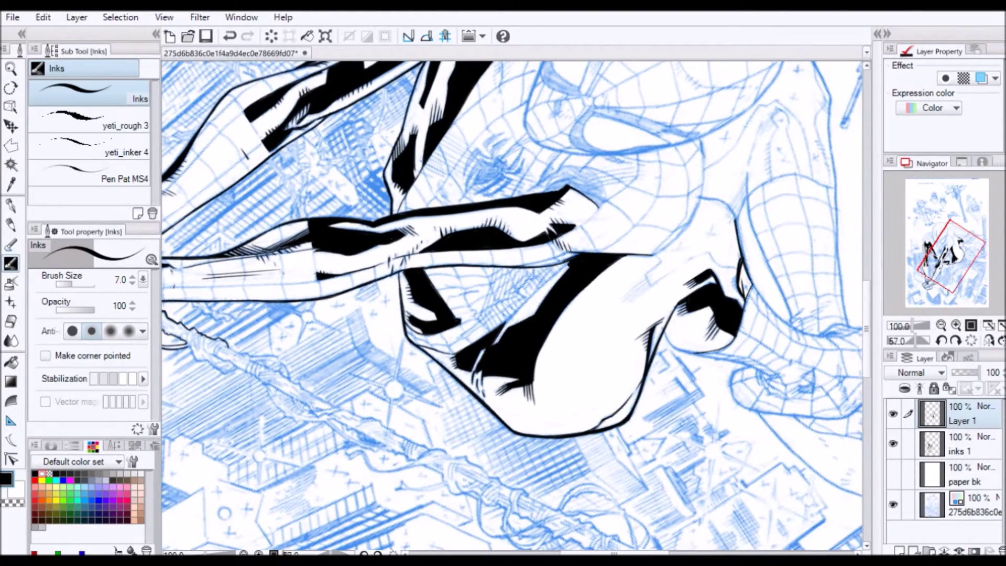
Step: Ink the edges and feathered strokes of the shadow shape on the near knee
left_click_drag(733, 293, 566, 91)
left_click_drag(524, 209, 601, 310)
mouse_move(562, 214)
left_mouse_down()
mouse_move(547, 238)
mouse_move(616, 310)
left_mouse_up()
left_click_drag(597, 241, 611, 305)
mouse_move(599, 245)
left_mouse_down()
mouse_move(627, 224)
mouse_move(626, 404)
left_mouse_up()
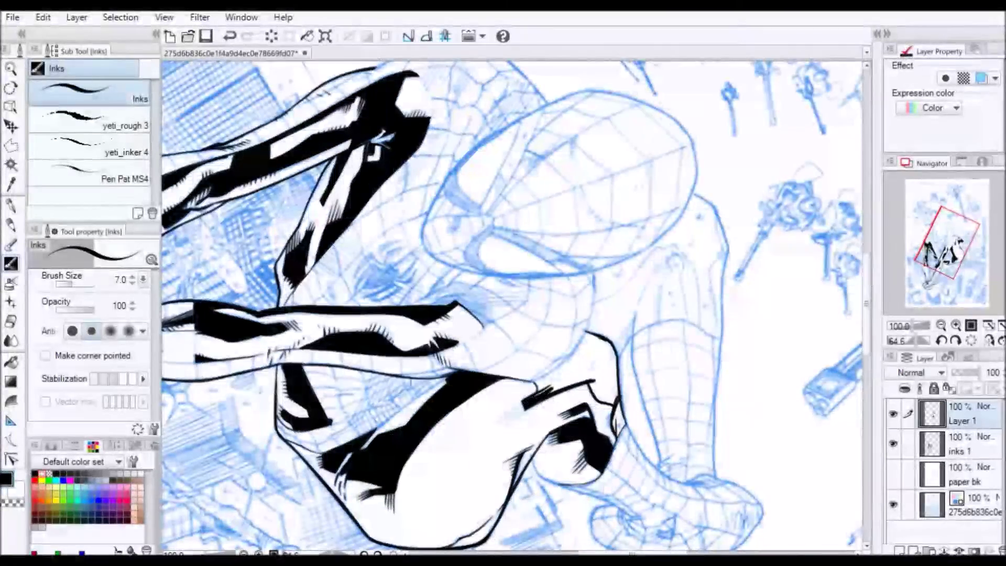
Step: Close the near knee's shadow outline, fill it with black and touch up its edges with the Inks brush
mouse_move(535, 380)
left_mouse_down()
mouse_move(541, 392)
mouse_move(585, 334)
left_mouse_up()
left_click(11, 361)
left_click(592, 361)
left_click(11, 263)
left_click_drag(557, 367, 583, 339)
left_click_drag(523, 403, 501, 417)
left_click_drag(526, 406, 499, 425)
left_click_drag(610, 415, 604, 424)
Step: Ink the shoulder contour beside the blackened near knee
key("r")
mouse_move(607, 418)
left_mouse_down()
mouse_move(626, 399)
mouse_move(650, 251)
left_mouse_up()
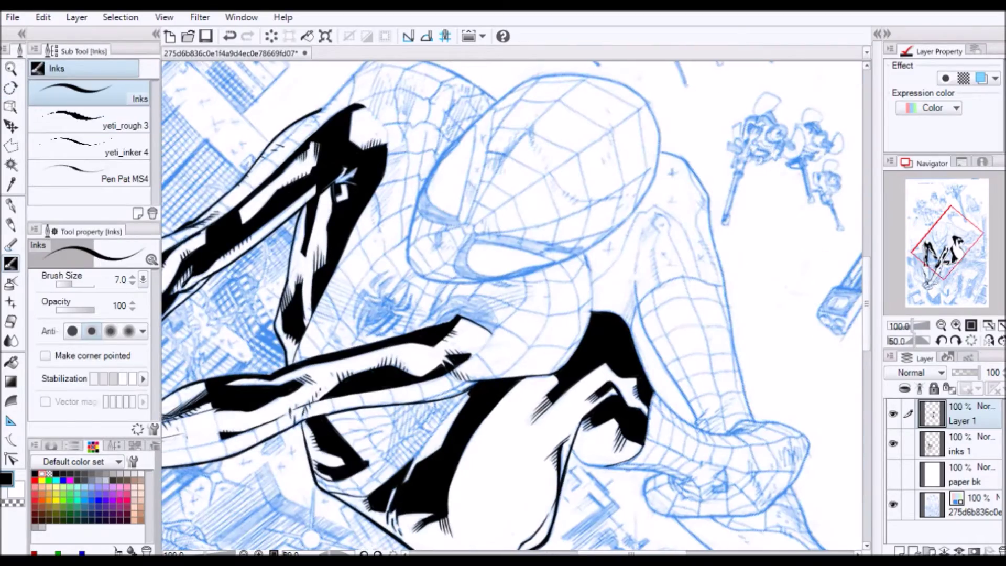
left_click_drag(590, 325, 590, 251)
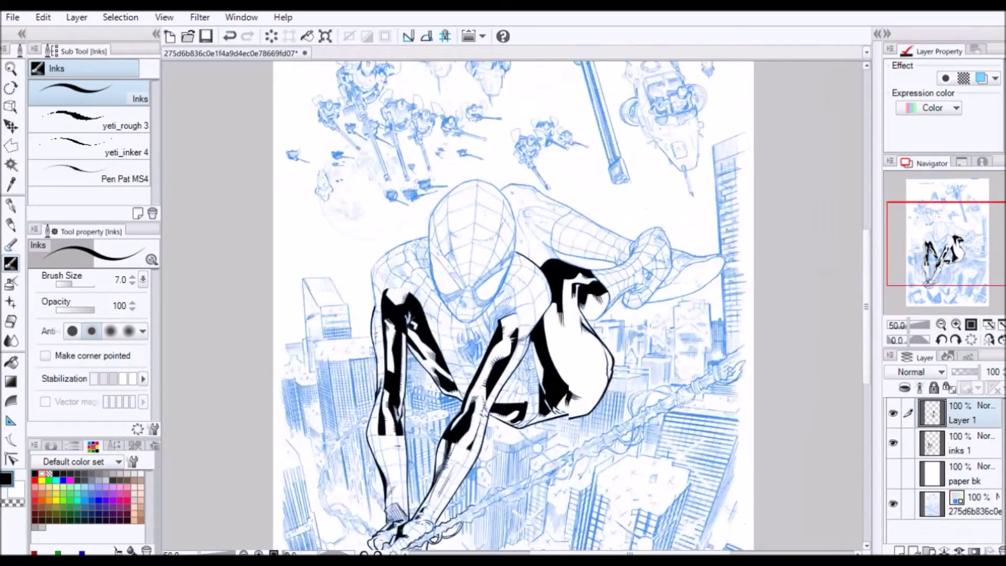
Step: Review the inked figure at different zoom levels, checking it against the paper bk layer
left_click(893, 473)
left_click_drag(946, 243, 944, 274)
left_click(956, 324)
left_click(956, 325)
left_click(941, 324)
left_click(941, 324)
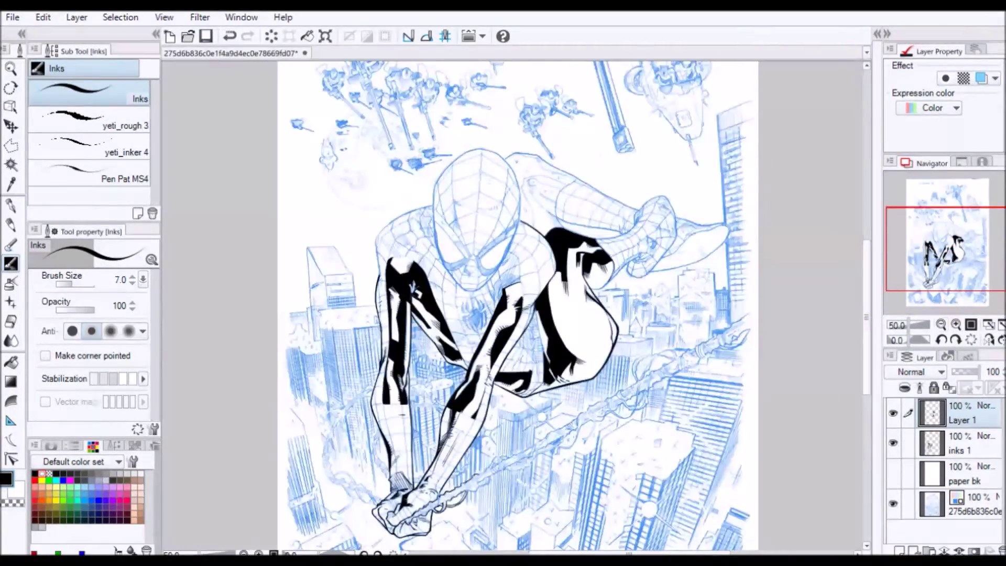
Step: Ink the inner contour of the far leg's boot and the edge of the far thigh below the head
scroll(514, 304, "up", 3)
mouse_move(720, 423)
left_mouse_down()
mouse_move(755, 403)
mouse_move(678, 121)
mouse_move(270, 342)
left_mouse_up()
key("shift+space")
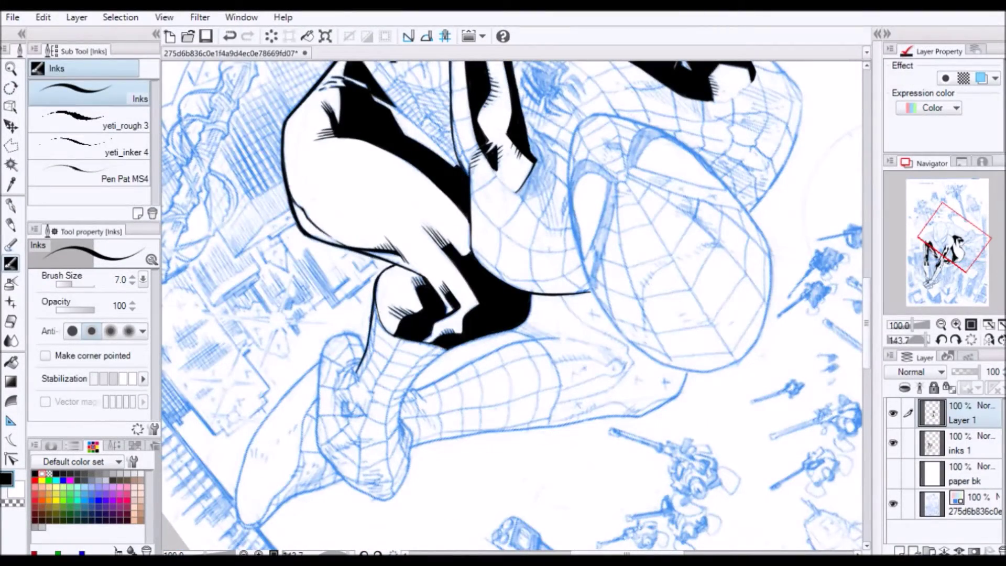
key("shift+space")
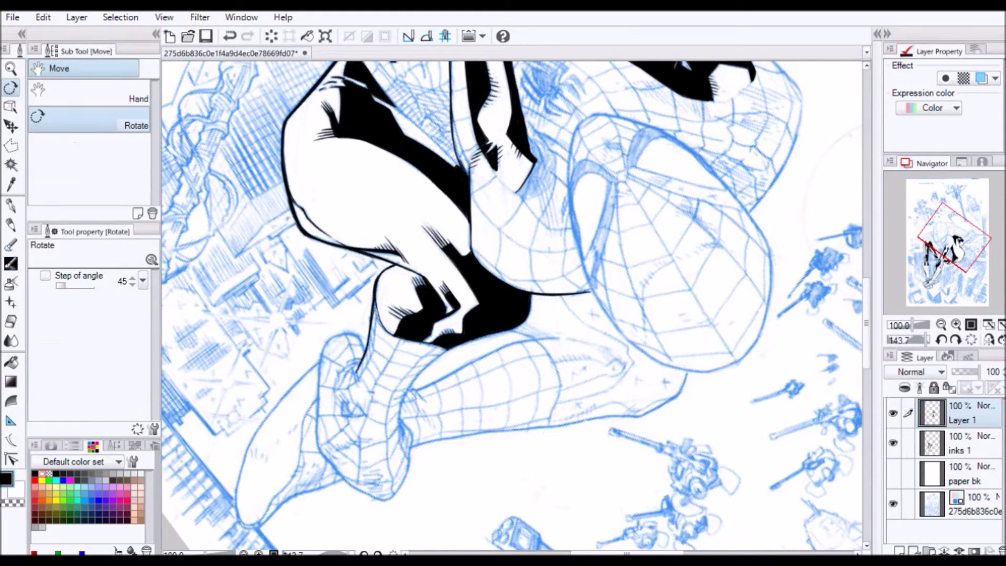
left_click_drag(655, 413, 657, 201)
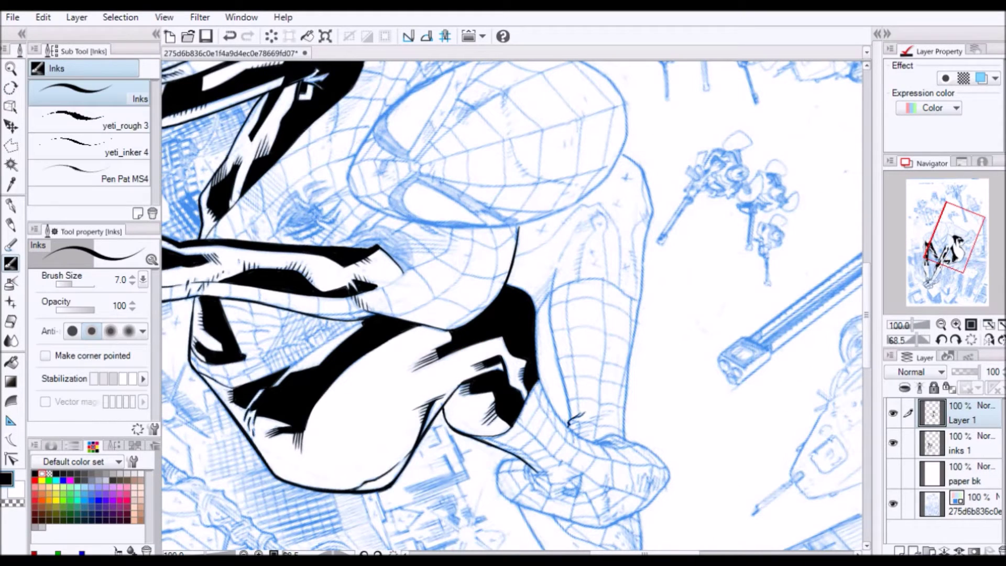
mouse_move(571, 421)
left_mouse_down()
mouse_move(550, 325)
mouse_move(556, 268)
left_mouse_up()
left_click_drag(552, 288, 535, 316)
mouse_move(515, 255)
left_mouse_down()
mouse_move(583, 199)
mouse_move(603, 202)
left_mouse_up()
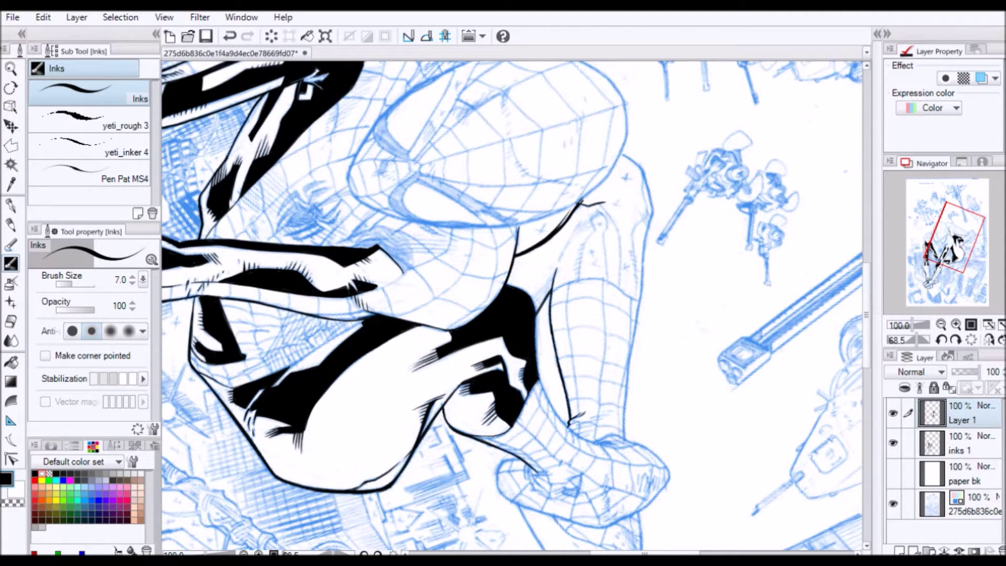
Step: Ink the far knee's shadow outlines and the long tapering lines running down to the boot top
left_click_drag(620, 289, 619, 219)
mouse_move(622, 262)
left_mouse_down()
mouse_move(612, 210)
mouse_move(597, 203)
left_mouse_up()
left_click_drag(635, 299, 626, 216)
mouse_move(630, 258)
left_mouse_down()
mouse_move(633, 211)
mouse_move(644, 215)
left_mouse_up()
mouse_move(645, 214)
left_mouse_down()
mouse_move(637, 177)
mouse_move(429, 171)
left_mouse_up()
mouse_move(521, 183)
left_mouse_down()
mouse_move(507, 198)
mouse_move(604, 249)
left_mouse_up()
mouse_move(602, 248)
left_mouse_down()
mouse_move(573, 246)
mouse_move(542, 278)
mouse_move(592, 272)
left_mouse_up()
left_click_drag(602, 226, 597, 275)
left_click_drag(601, 220, 596, 271)
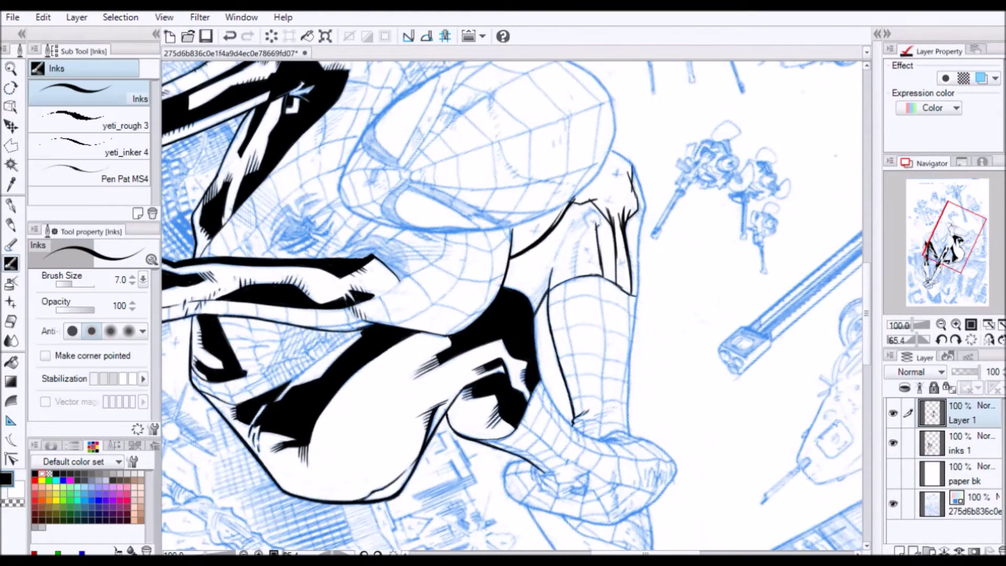
left_click_drag(591, 214, 575, 276)
mouse_move(588, 218)
left_mouse_down()
mouse_move(452, 211)
mouse_move(434, 318)
mouse_move(449, 259)
left_mouse_up()
Step: Ink the top edge of the far leg's boot and refine the knee and shin contours
key("shift+space")
key("shift+space")
left_click_drag(511, 150, 492, 210)
mouse_move(505, 124)
left_mouse_down()
mouse_move(510, 167)
mouse_move(620, 219)
left_mouse_up()
key("shift+space")
key("shift+space")
mouse_move(541, 229)
left_mouse_down()
mouse_move(533, 251)
mouse_move(589, 294)
left_mouse_up()
left_click_drag(631, 421, 675, 397)
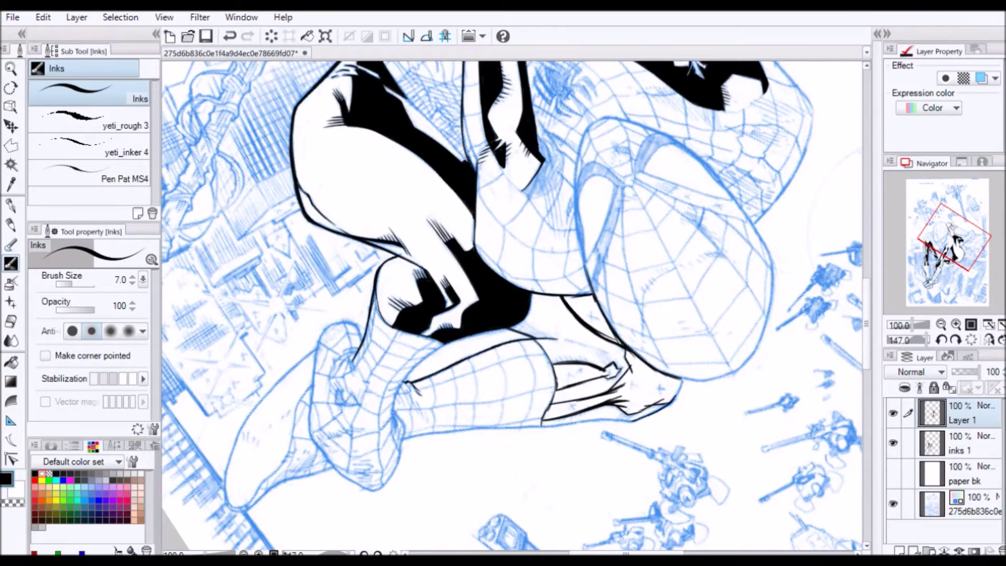
Step: Fill the far leg's thigh, knee and shin shadows with black and start covering the gaps in the shin shadow
key("g")
left_click(587, 313)
left_click(575, 373)
left_click(650, 386)
left_click(576, 410)
key("b")
left_click_drag(604, 401, 619, 397)
left_click_drag(561, 416, 584, 410)
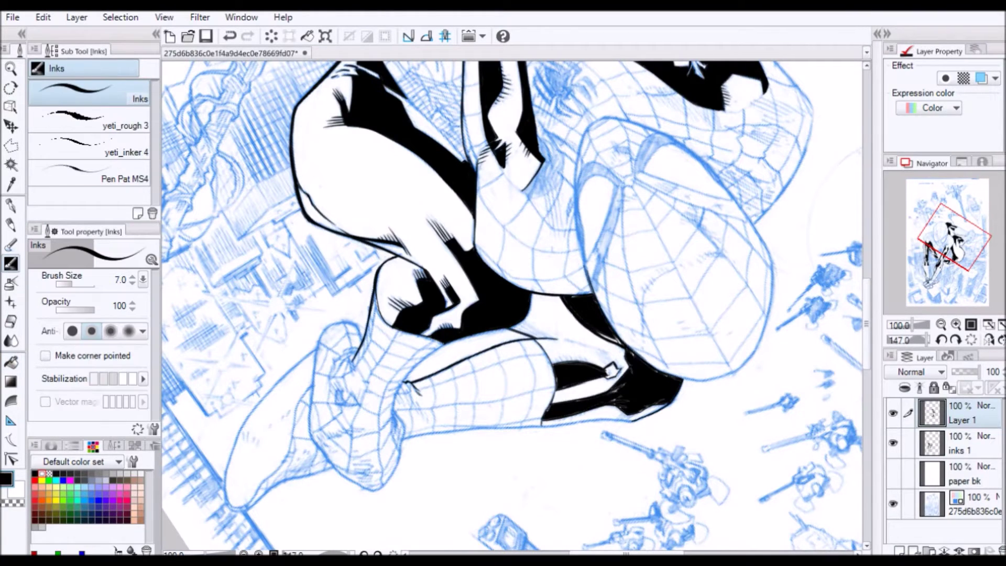
Step: Touch up the remaining white gaps along the edges of the far knee and thigh shadows
left_click_drag(661, 400, 635, 413)
mouse_move(623, 343)
left_mouse_down()
mouse_move(596, 331)
mouse_move(596, 300)
left_mouse_up()
left_click_drag(606, 373, 617, 366)
left_click_drag(555, 366, 582, 361)
key("shift+space")
mouse_move(618, 367)
left_mouse_down()
mouse_move(632, 285)
mouse_move(569, 198)
left_mouse_up()
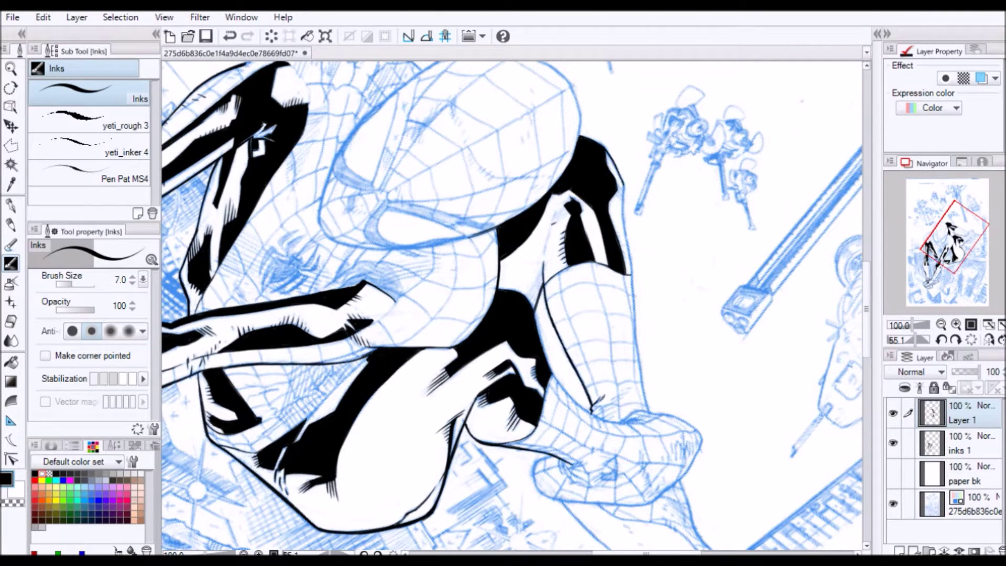
Step: Add short feathered ink strokes beside the far leg's knee shadow, undoing the last one
left_click_drag(552, 225, 562, 220)
left_click_drag(553, 222, 567, 213)
key("shift+space")
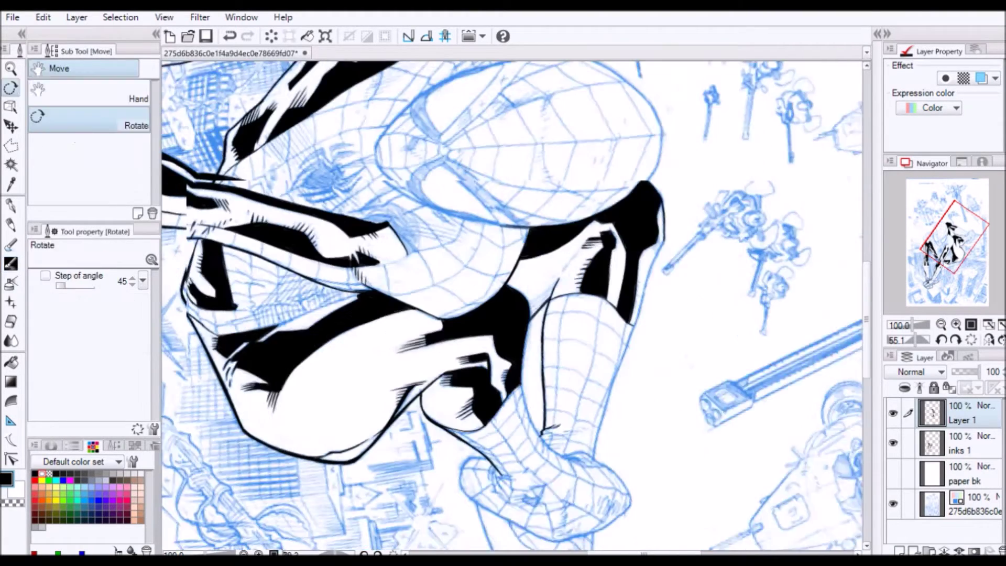
key("ctrl+plus")
key("ctrl+z")
key("ctrl+minus")
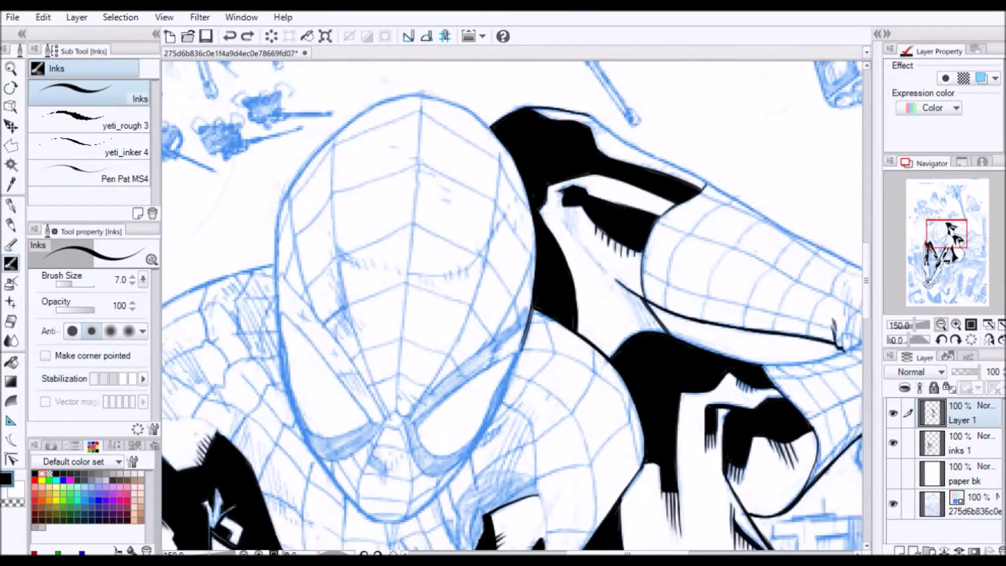
Step: Ink fine hatching in the narrow gap between the far leg's thigh and the black shadow of the near knee
left_click_drag(546, 230, 543, 239)
left_click_drag(587, 295, 599, 323)
mouse_move(582, 291)
left_mouse_down()
mouse_move(598, 322)
mouse_move(615, 323)
mouse_move(604, 323)
left_mouse_up()
key("ctrl+z")
mouse_move(590, 305)
left_mouse_down()
mouse_move(599, 323)
mouse_move(544, 376)
mouse_move(589, 313)
left_mouse_up()
key("shift+space")
key("space")
left_click_drag(590, 366, 498, 235)
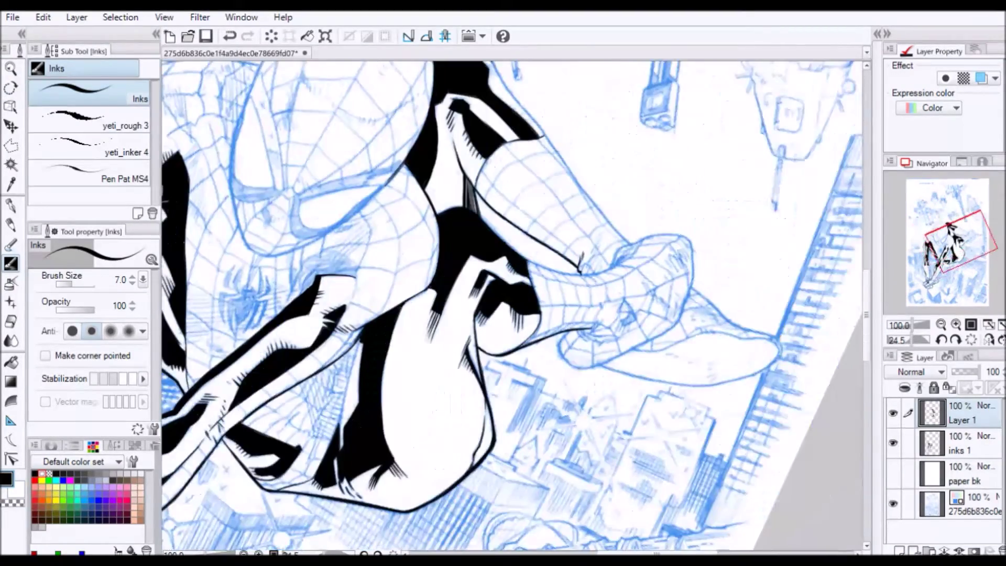
left_click(971, 340)
key("ctrl+minus")
key("ctrl+minus")
key("space")
left_click_drag(461, 356, 572, 267)
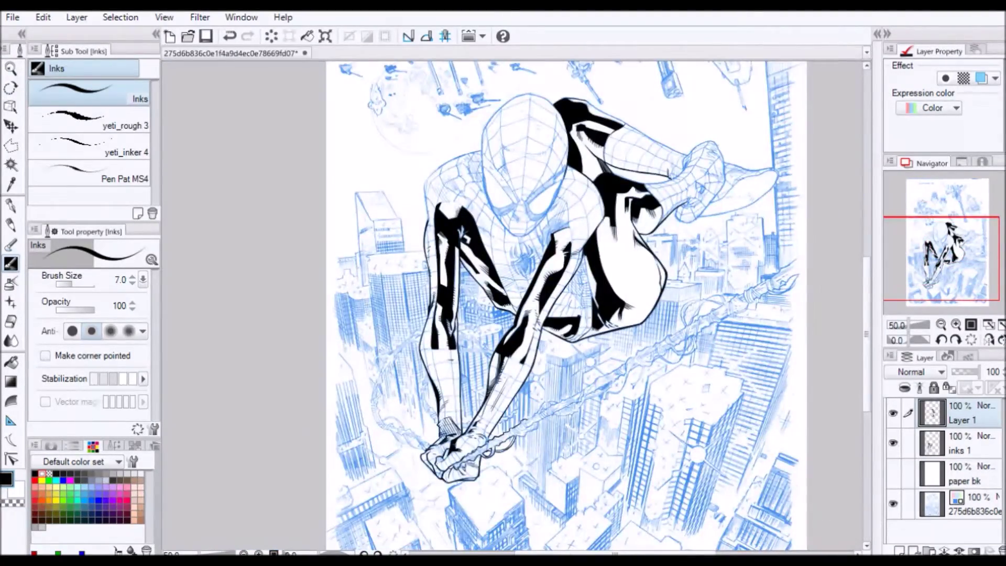
Step: Add a new layer above the inks and ink a first stroke at the shoulder end of the left arm's shadow
key("ctrl+plus")
scroll(513, 304, "up", 3)
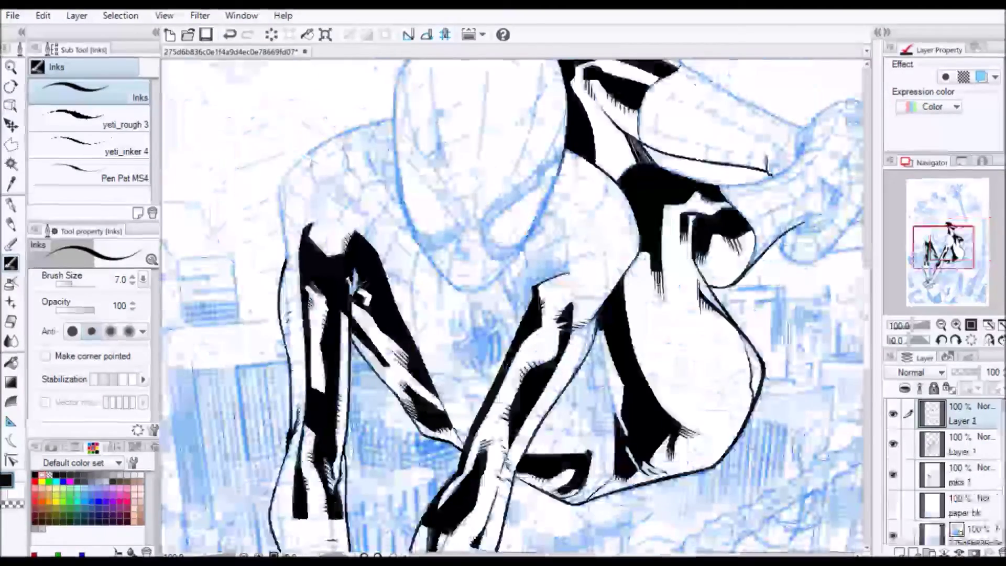
scroll(514, 303, "down", 1)
mouse_move(526, 280)
left_mouse_down()
mouse_move(518, 300)
mouse_move(529, 309)
left_mouse_up()
left_click(961, 475)
key("e")
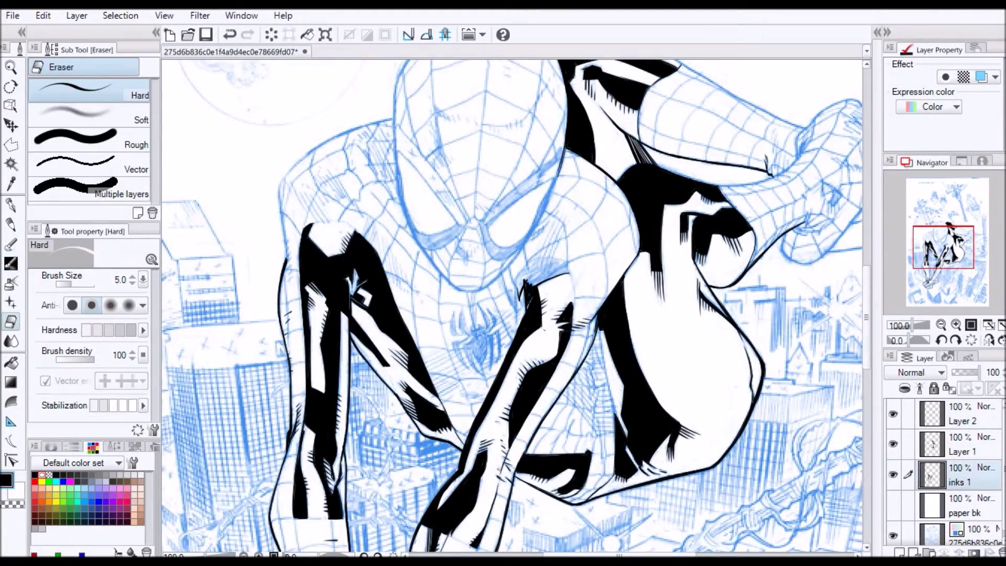
left_click(962, 414)
key("p")
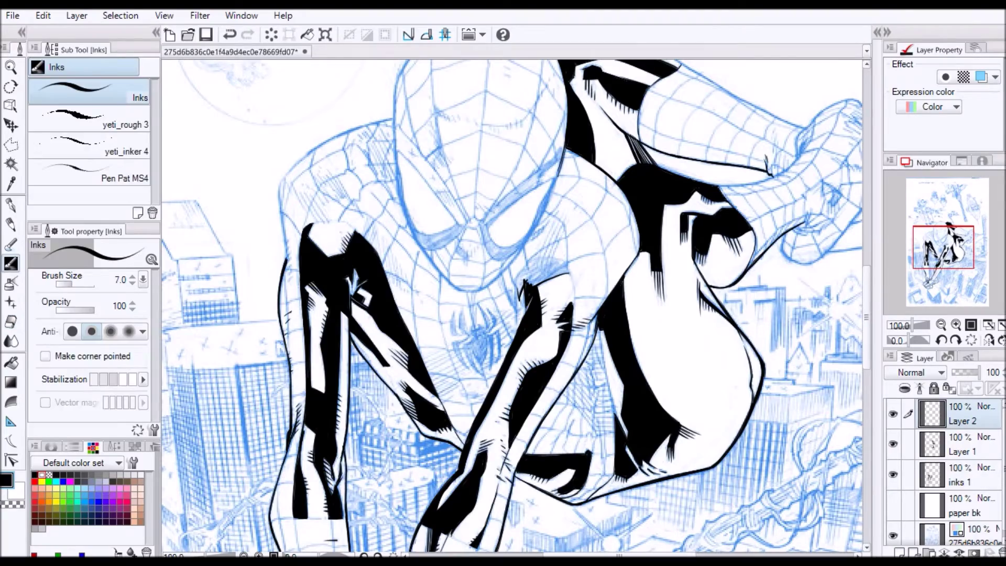
Step: Ink the curved top edge of the left arm's shadow and thicken it with black
key("r")
left_click_drag(618, 210, 435, 426)
key("p")
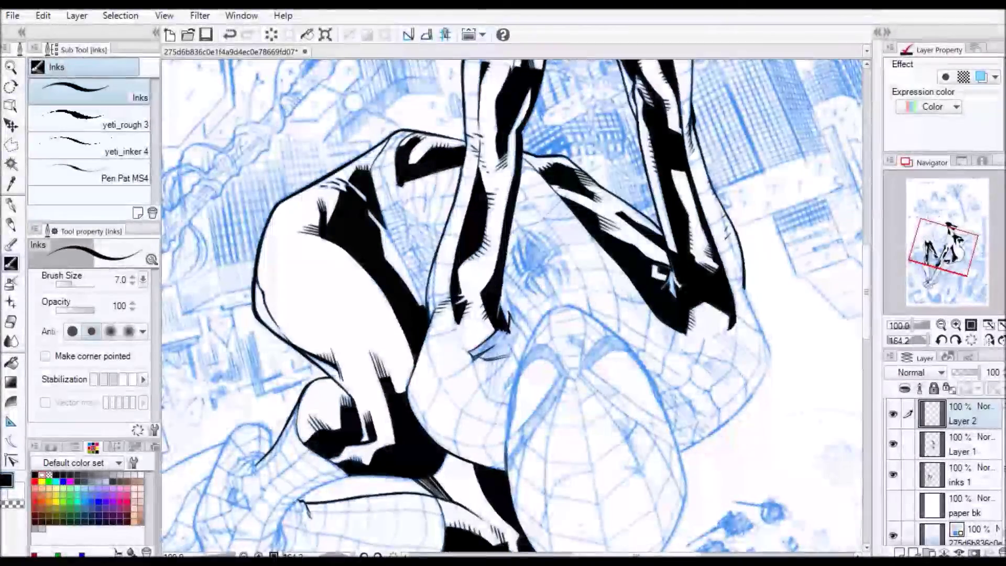
left_click_drag(473, 357, 512, 344)
mouse_move(479, 358)
left_mouse_down()
mouse_move(512, 350)
mouse_move(503, 358)
mouse_move(472, 354)
mouse_move(518, 330)
left_mouse_up()
key("shift+space")
mouse_move(628, 262)
left_mouse_down()
mouse_move(569, 415)
mouse_move(528, 427)
left_mouse_up()
left_click_drag(498, 303, 486, 309)
Step: Hatch fine strokes from the left arm's shadow up onto the shoulder and ink the crease beside the chest
key("shift+space")
mouse_move(607, 251)
left_mouse_down()
mouse_move(620, 326)
mouse_move(613, 348)
left_mouse_up()
mouse_move(507, 246)
left_mouse_down()
mouse_move(489, 187)
mouse_move(491, 205)
left_mouse_up()
left_click_drag(495, 261, 502, 237)
key("ctrl+z")
key("ctrl+z")
left_click_drag(497, 194, 495, 184)
key("shift+space")
mouse_move(576, 220)
left_mouse_down()
mouse_move(618, 288)
mouse_move(568, 392)
left_mouse_up()
left_click_drag(508, 311, 532, 292)
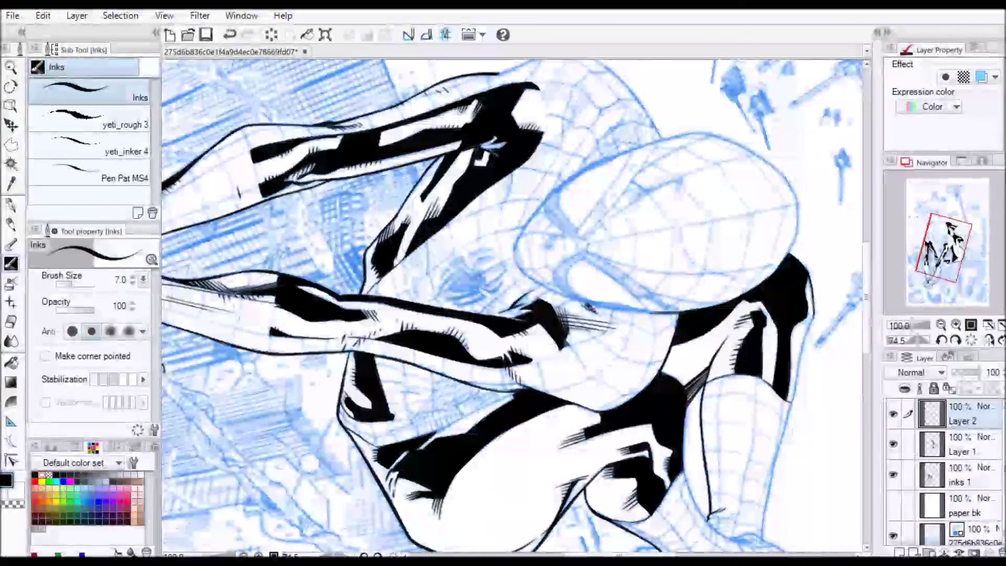
Step: Ink a small patch of short hatching on the abdomen below the spider emblem
left_click_drag(628, 236, 649, 293)
left_click_drag(431, 249, 426, 262)
key("shift+space")
left_click_drag(602, 361, 597, 243)
left_click_drag(431, 359, 436, 366)
Step: Try freehand parallel hatching across the lower chest beside the spider emblem
key("shift+space")
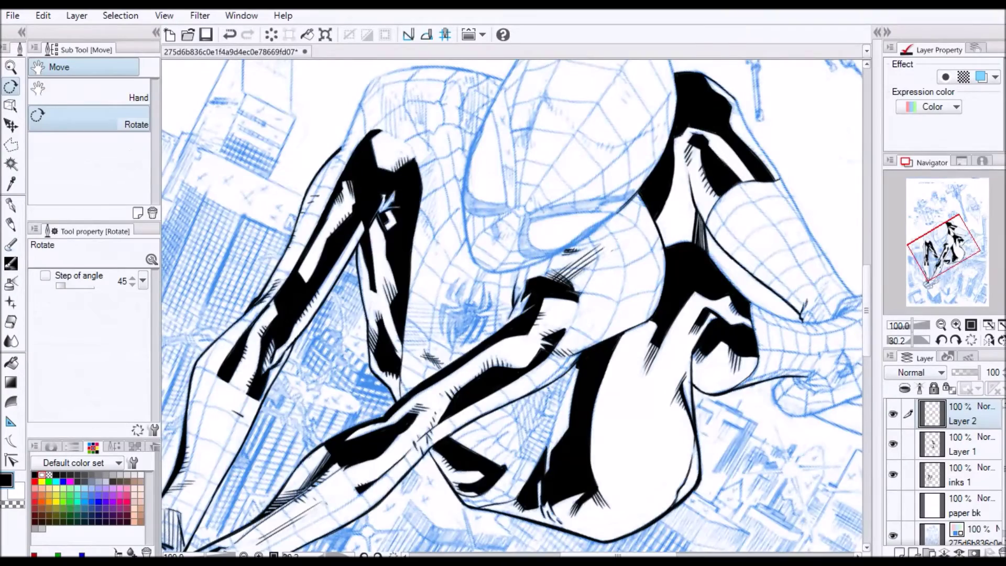
left_click_drag(576, 367, 549, 227)
left_click_drag(592, 395, 585, 378)
left_click_drag(586, 399, 577, 376)
left_click_drag(581, 397, 554, 340)
left_click_drag(571, 401, 550, 334)
left_click_drag(566, 400, 544, 335)
key("ctrl+z")
key("ctrl+z")
key("ctrl+z")
key("ctrl+z")
key("ctrl+z")
key("ctrl+z")
key("ctrl+at")
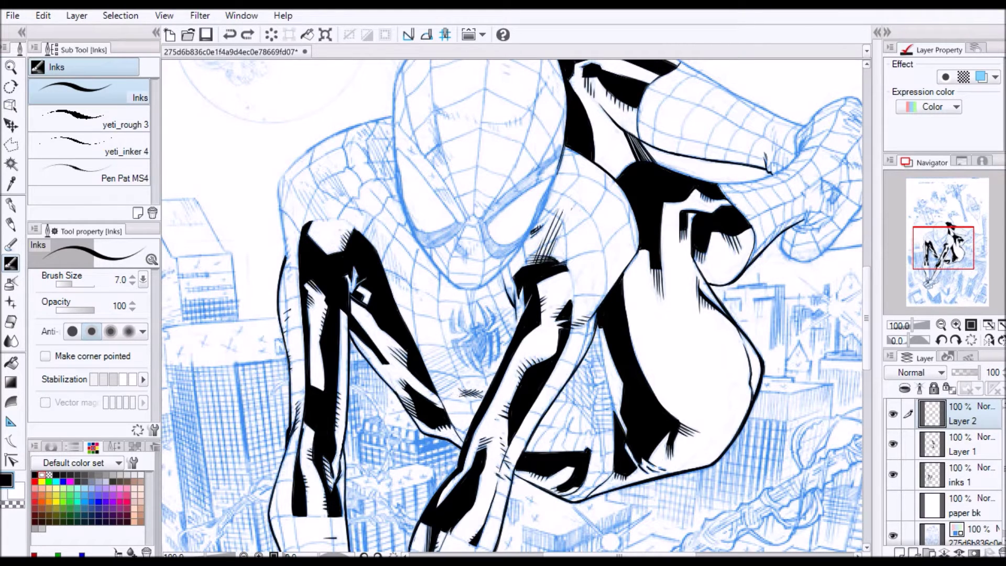
Step: Try long slanted freehand lines across the abdomen between the two arms
mouse_move(438, 397)
left_mouse_down()
mouse_move(460, 384)
mouse_move(434, 388)
left_mouse_up()
left_click_drag(493, 349, 431, 381)
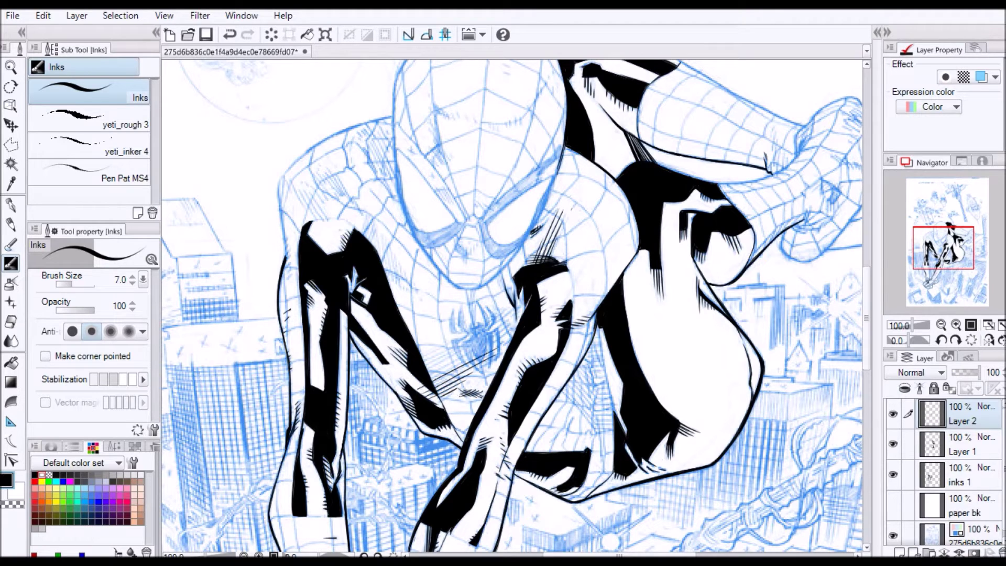
left_click_drag(494, 340, 430, 375)
key("ctrl+z")
key("ctrl+z")
key("ctrl+z")
key("ctrl+z")
key("ctrl+z")
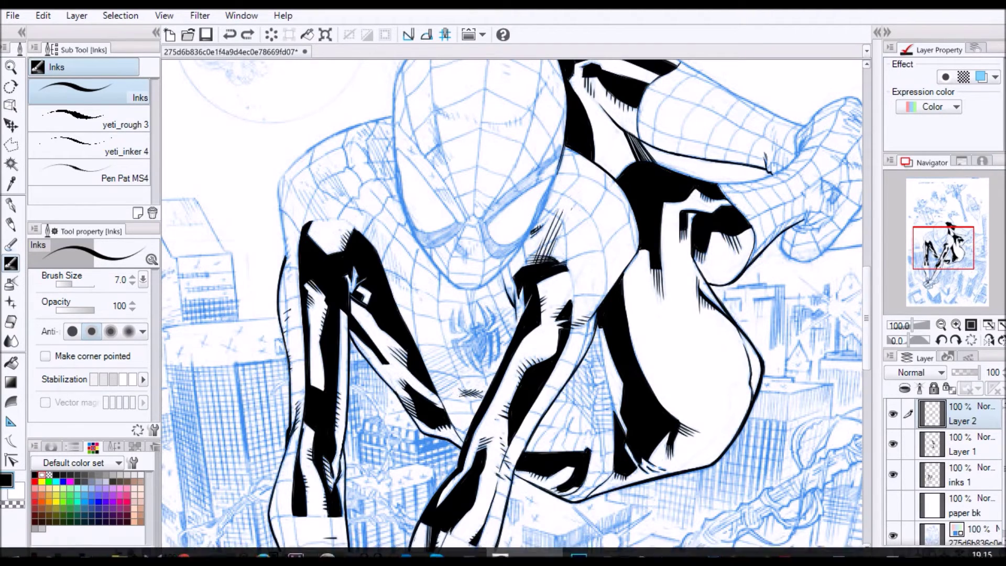
Step: Add a new layer and set up the special ruler as a Parallel line ruler
left_click(899, 552)
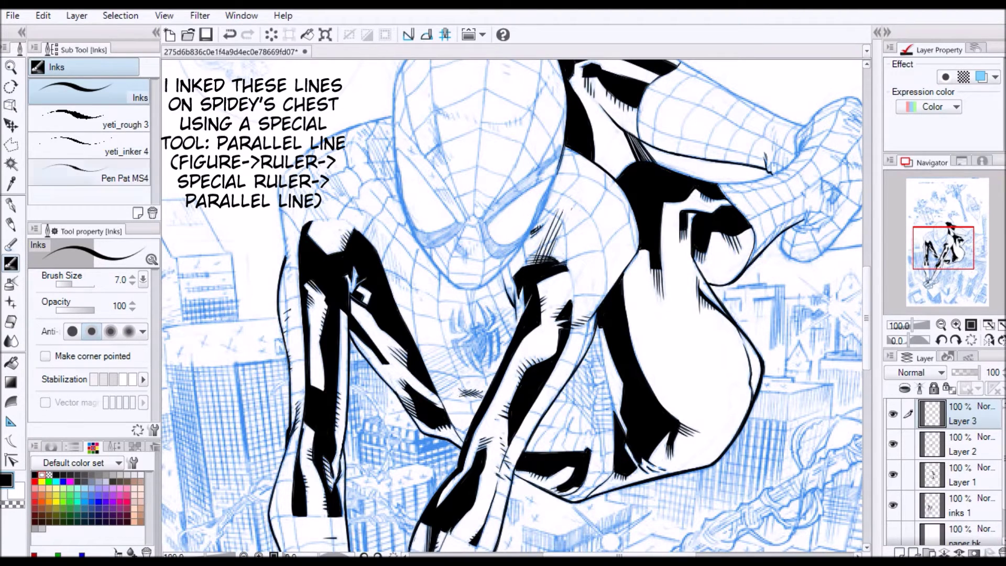
left_click(11, 421)
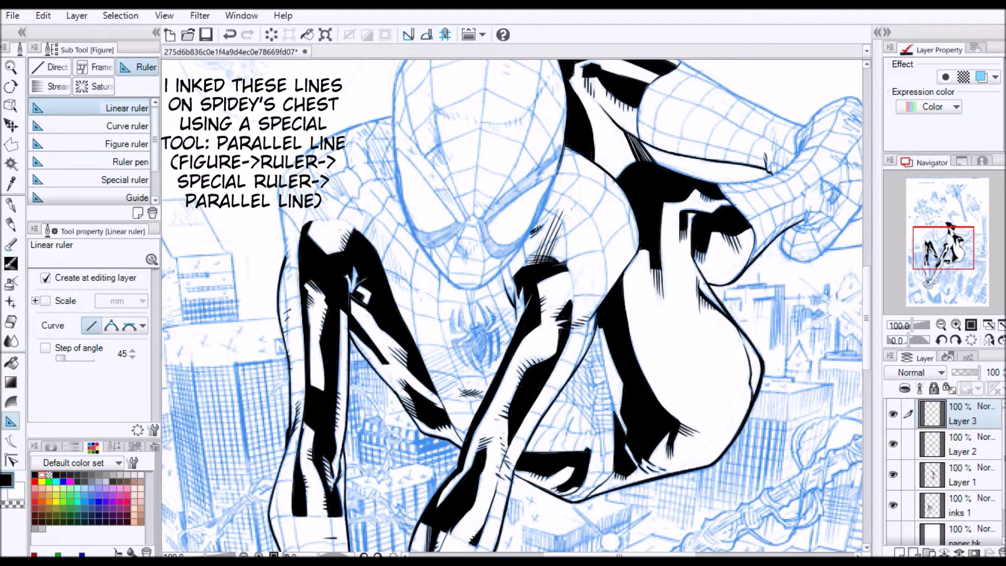
left_click_drag(155, 139, 155, 149)
scroll(89, 152, "down", 1)
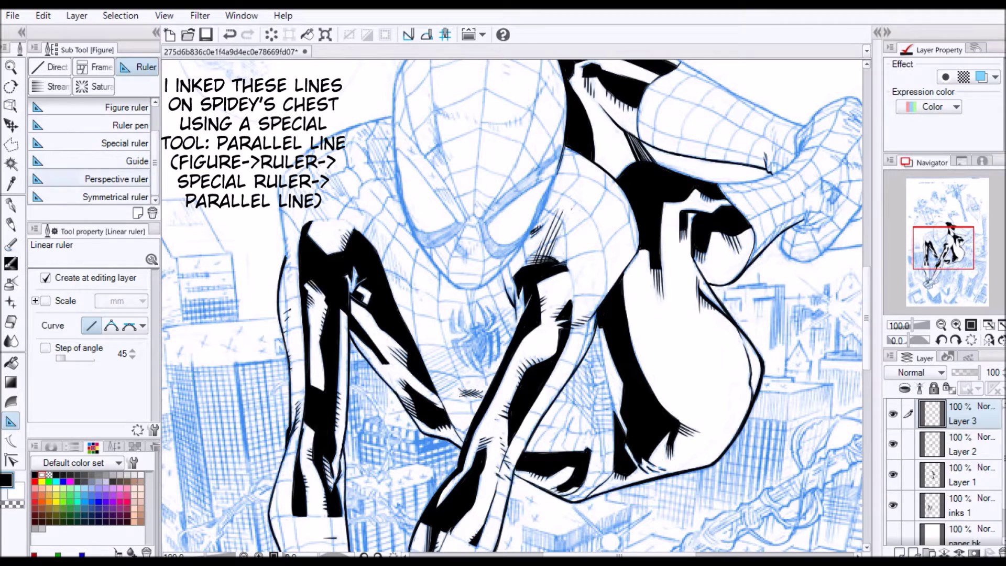
scroll(89, 152, "up", 2)
left_click_drag(154, 146, 155, 142)
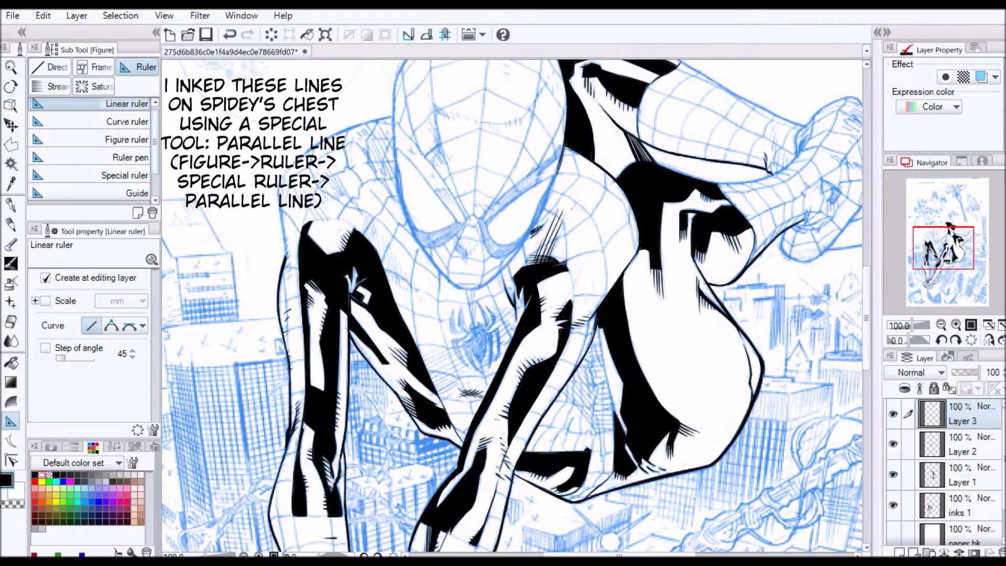
left_click(107, 175)
left_click(119, 277)
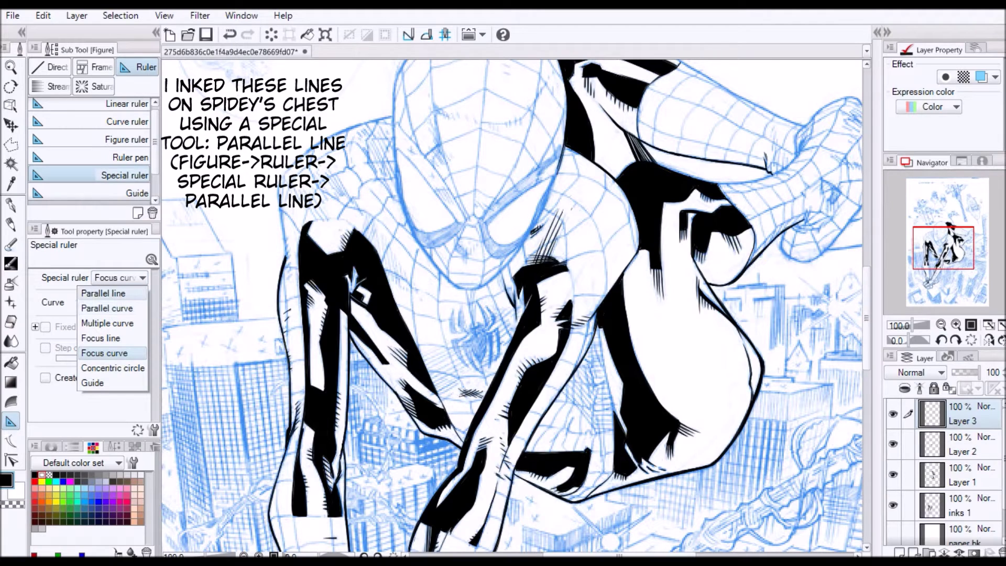
left_click(103, 294)
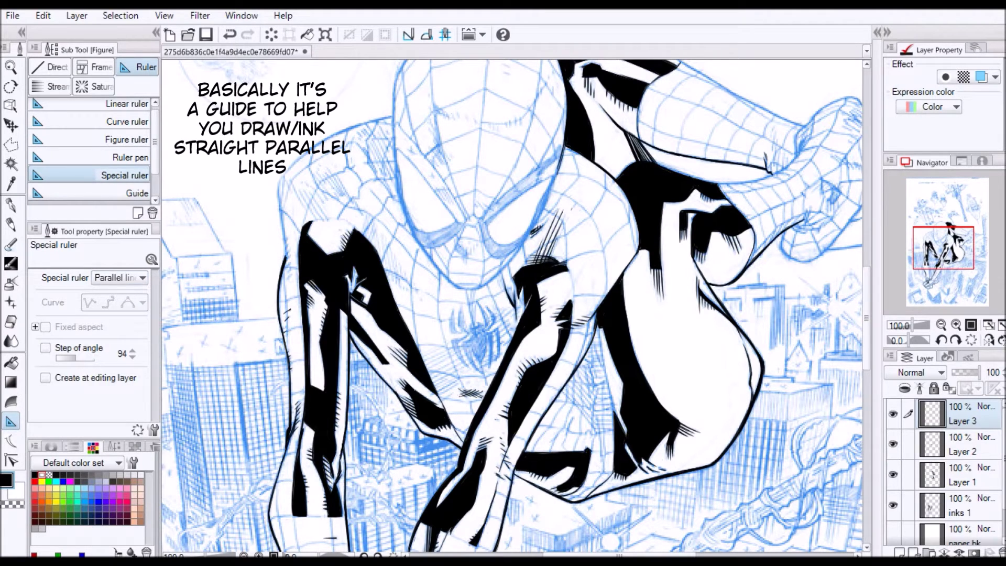
Step: Place a parallel line ruler rising diagonally across the lower chest and reselect Layer 3 for inking
left_click_drag(419, 389, 602, 352)
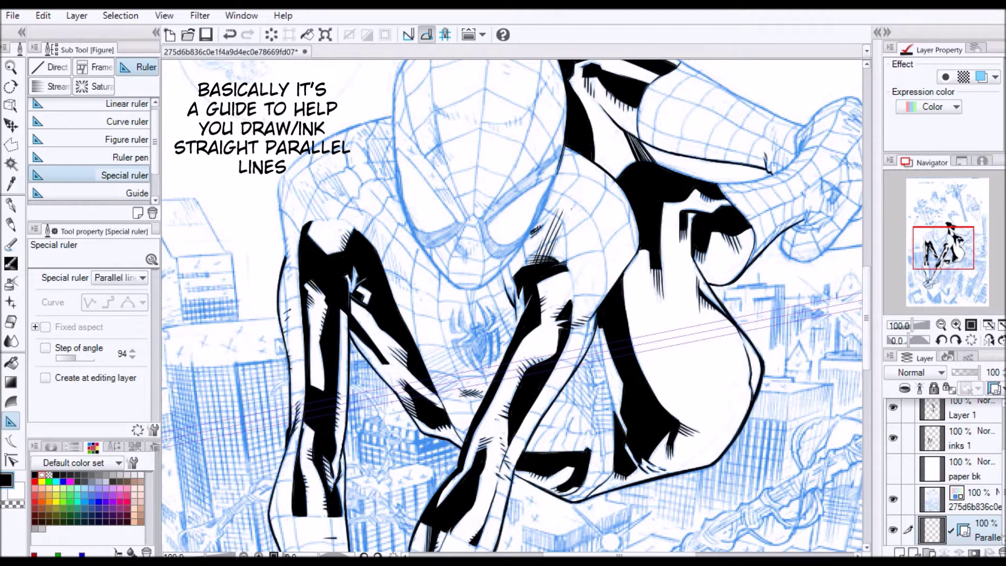
key("ctrl+z")
left_click_drag(415, 384, 540, 318)
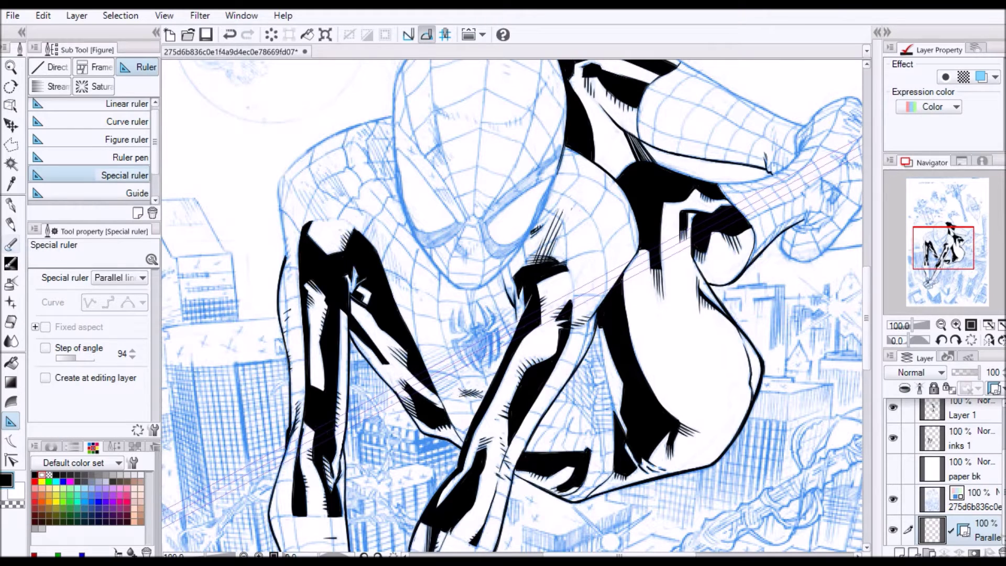
key("p")
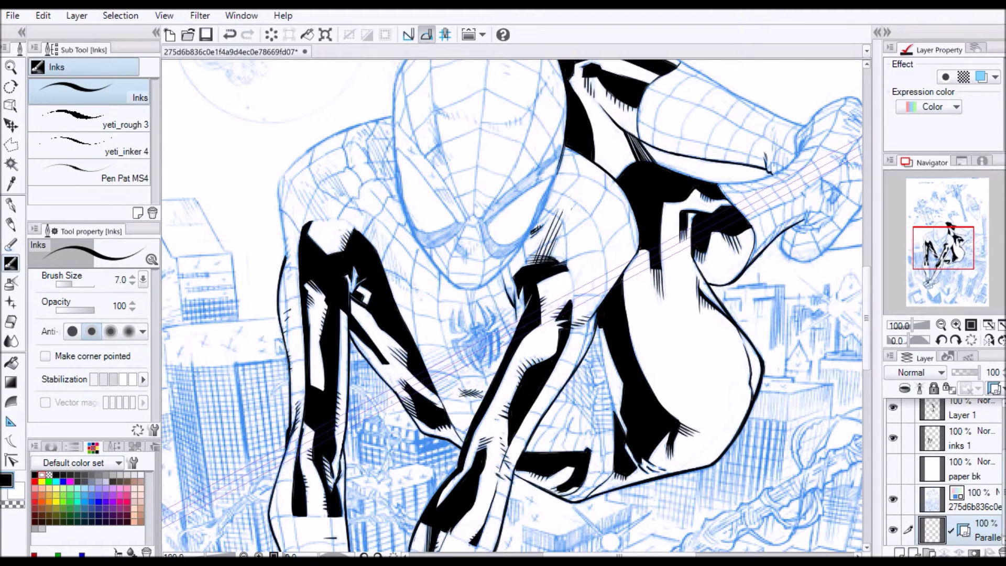
key("ctrl+shift+n")
key("ctrl+shift+n")
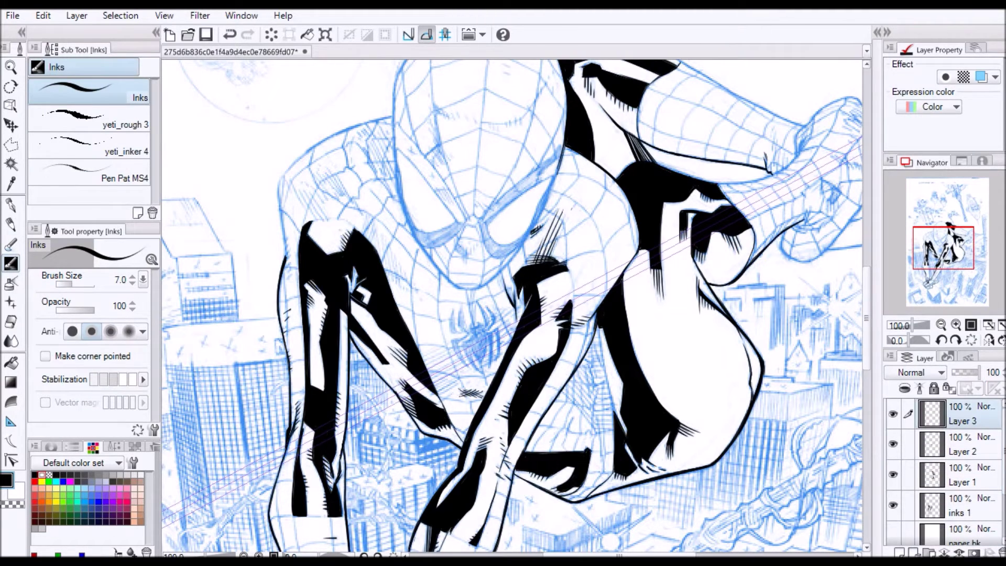
Step: Ink the first long parallel hatching lines across the lower chest along the ruler's direction
key("r")
left_click_drag(707, 398, 652, 141)
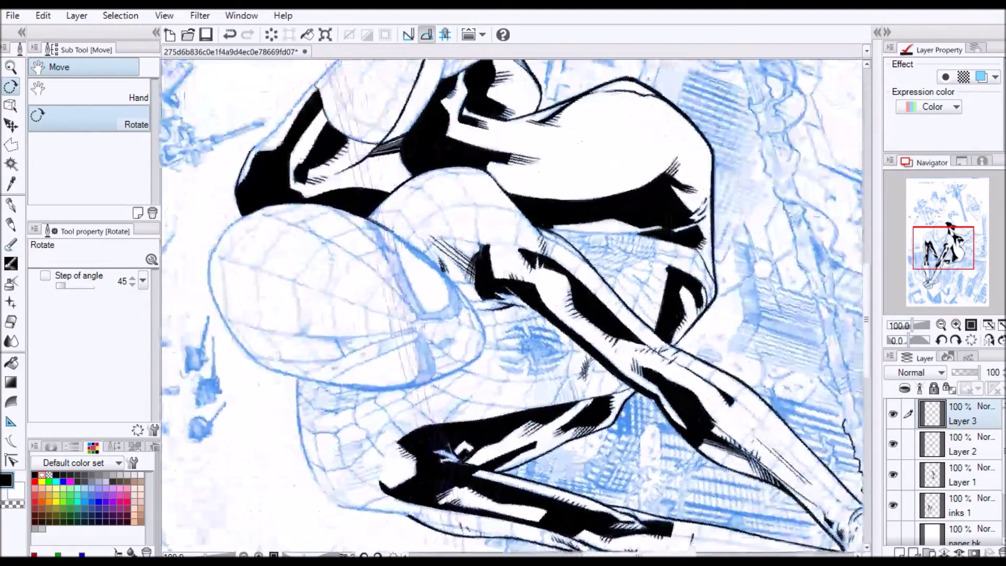
key("p")
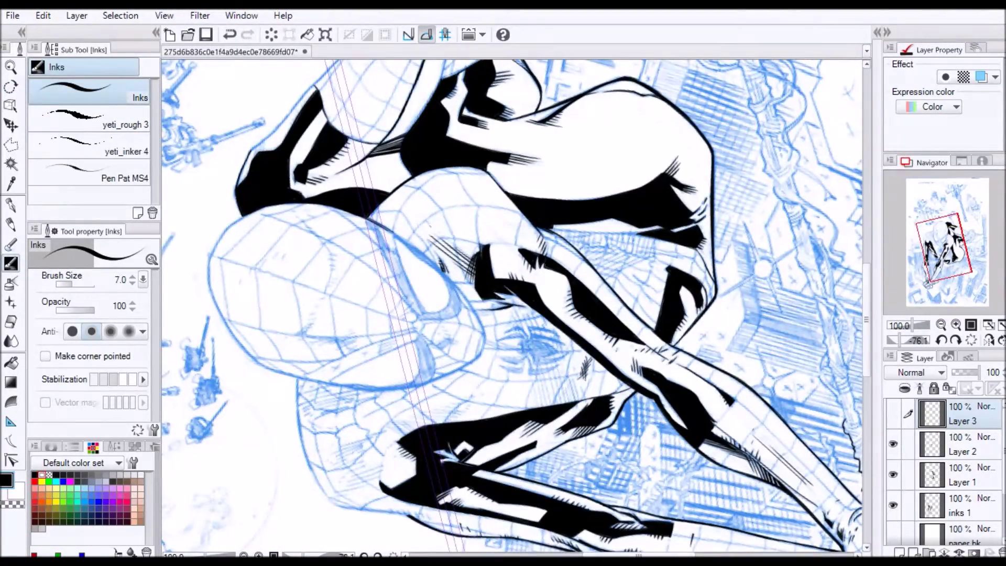
left_click(893, 414)
left_click_drag(537, 388, 534, 407)
left_click_drag(540, 364, 531, 406)
left_click_drag(528, 340, 551, 407)
left_click_drag(529, 323, 556, 404)
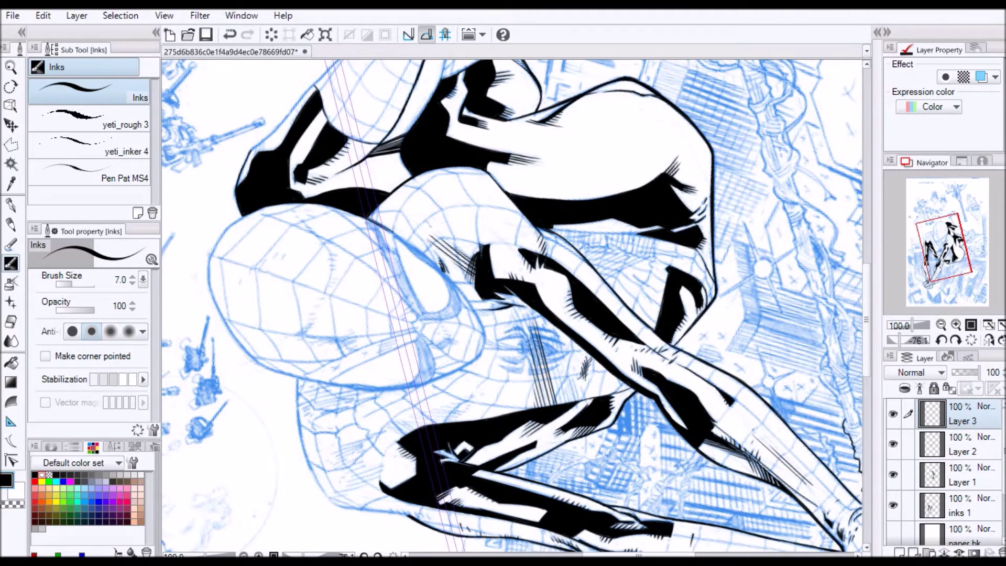
Step: Extend the ruler-guided hatching toward the abdomen with more evenly spaced lines, undoing unwanted strokes
key("ctrl+z")
key("ctrl+y")
mouse_move(540, 314)
left_mouse_down()
mouse_move(563, 403)
mouse_move(545, 316)
left_mouse_up()
left_click_drag(561, 377, 570, 402)
left_click_drag(555, 352, 572, 402)
key("ctrl+z")
key("ctrl+z")
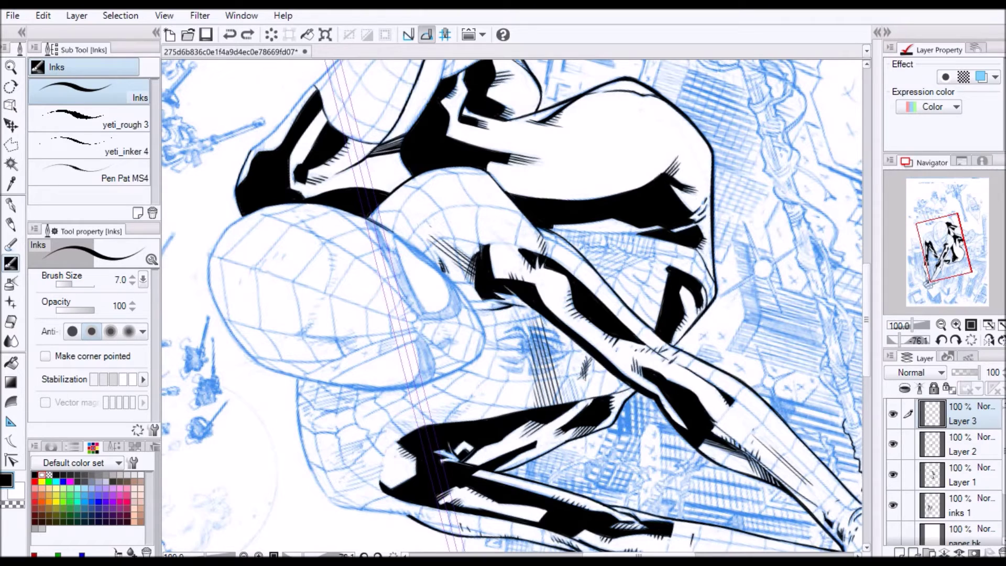
left_click_drag(562, 392, 567, 404)
left_click_drag(545, 324, 564, 393)
left_click_drag(557, 350, 573, 402)
key("ctrl+z")
mouse_move(564, 368)
left_mouse_down()
mouse_move(583, 406)
mouse_move(579, 392)
mouse_move(458, 402)
mouse_move(405, 334)
mouse_move(436, 225)
left_mouse_up()
key("r")
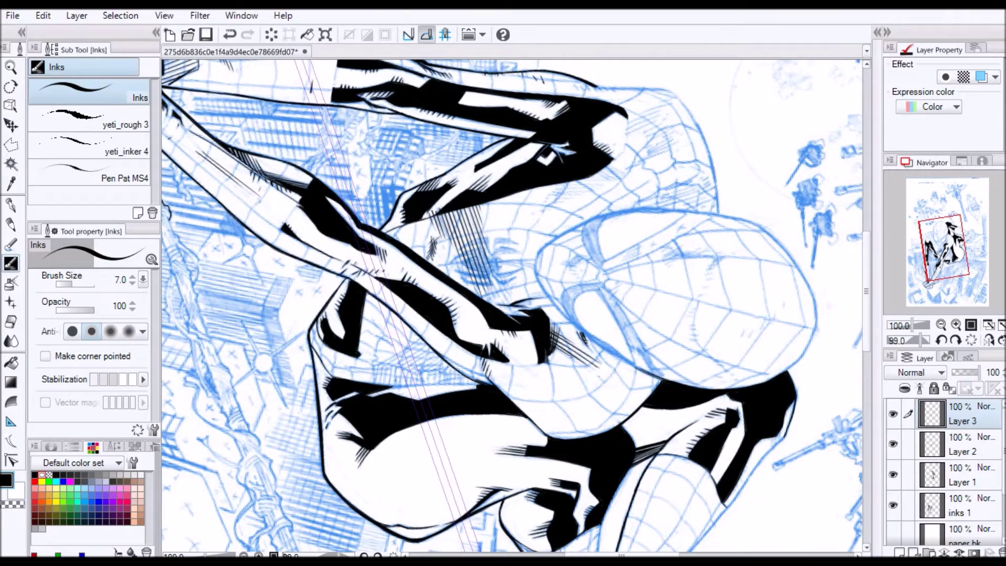
mouse_move(492, 290)
left_mouse_down()
mouse_move(499, 307)
mouse_move(504, 296)
left_mouse_up()
left_click(970, 340)
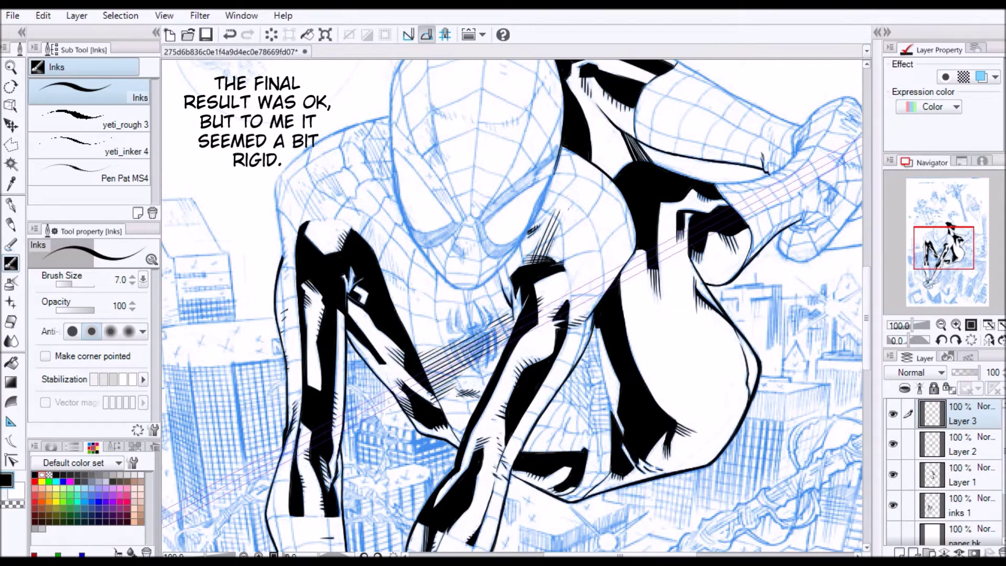
Step: Hide the parallel ruler layer, check the inks against the white paper layer, and return to Layer 3
left_click_drag(1003, 451, 1003, 492)
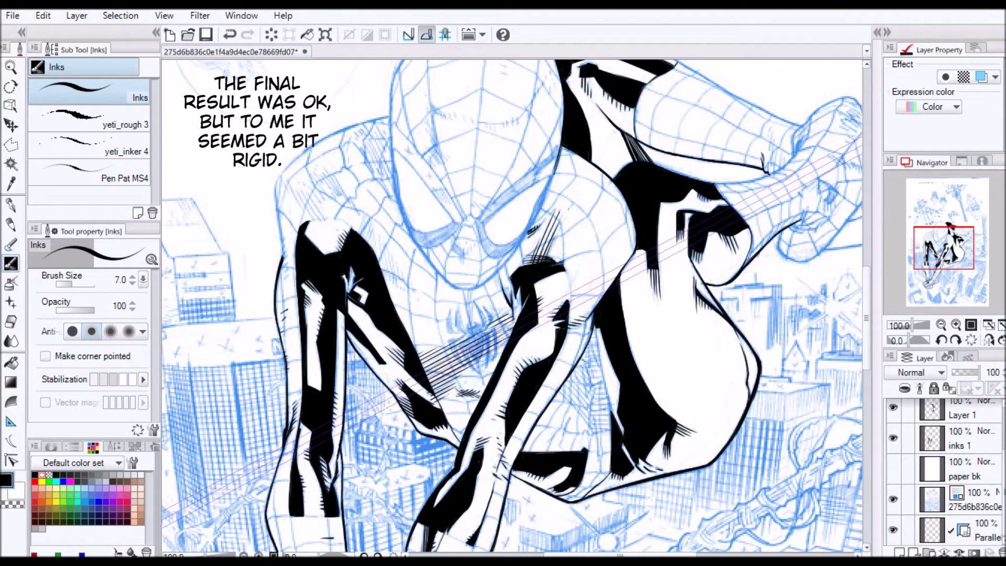
left_click(893, 530)
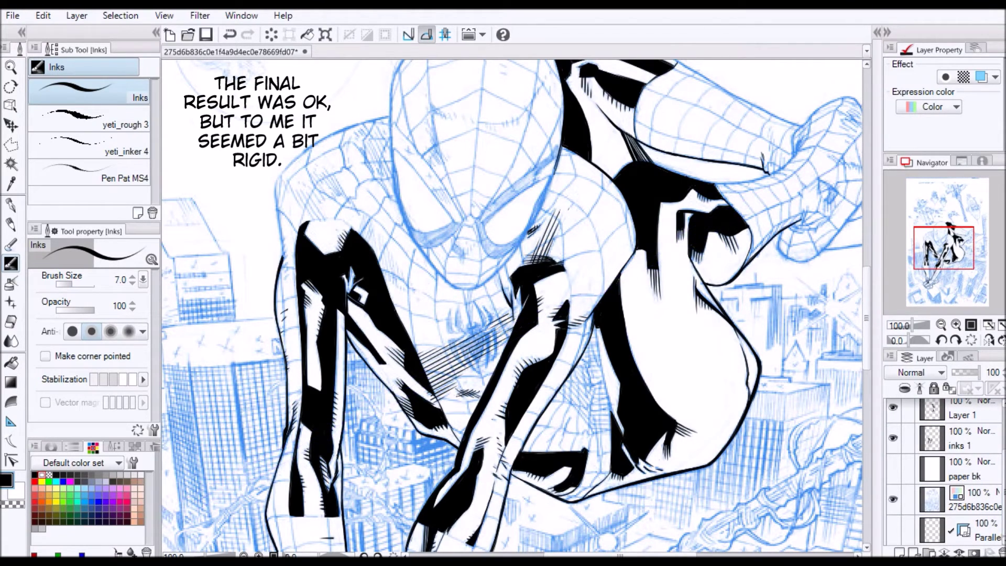
left_click(893, 468)
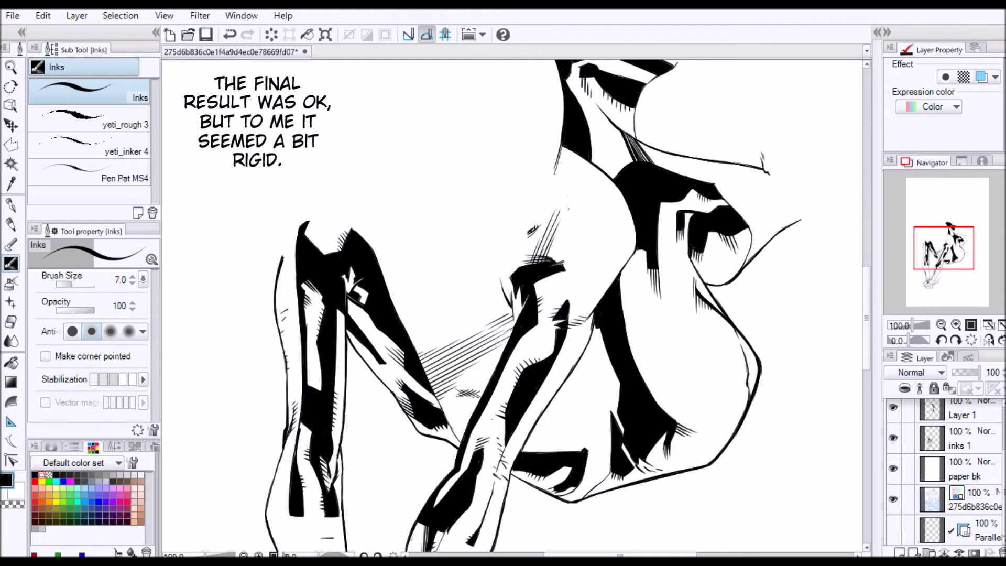
left_click(893, 469)
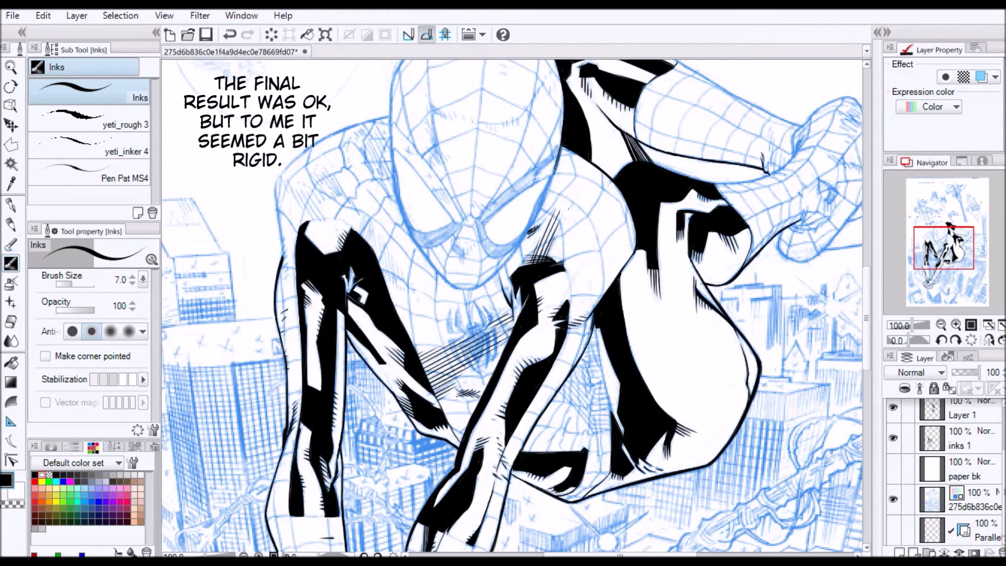
key("ctrl+shift+n")
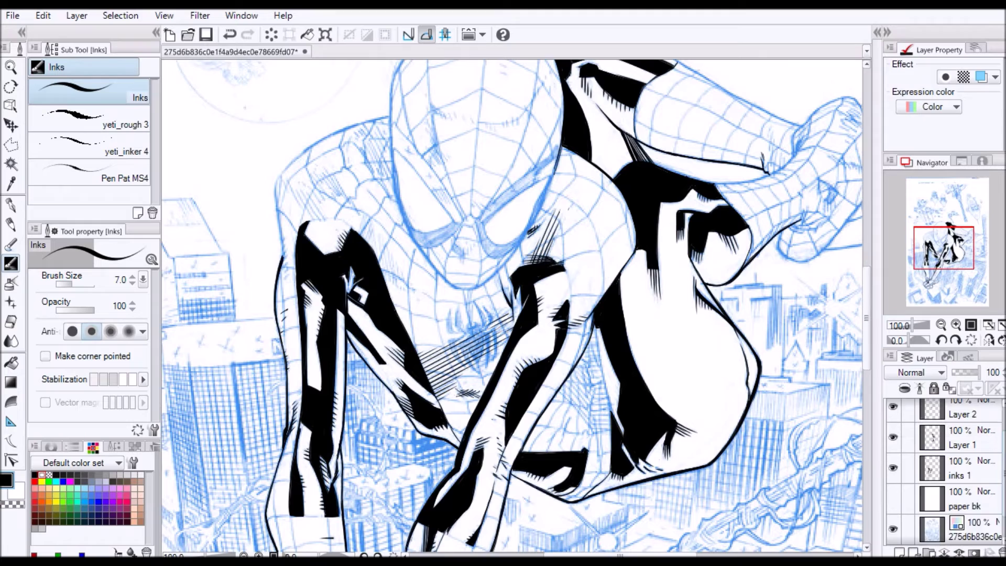
key("ctrl+shift+n")
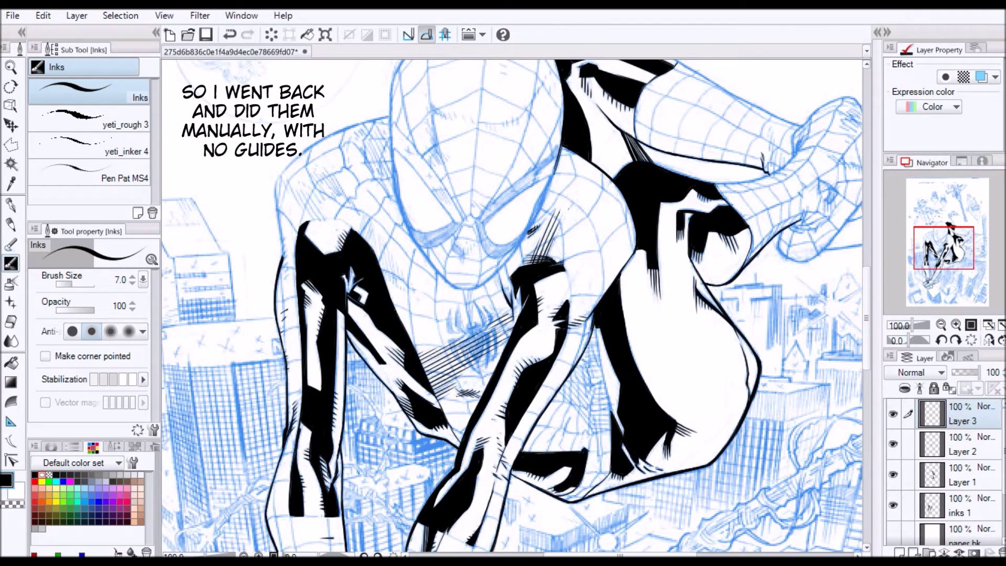
Step: Hide the ruler-guided hatching on Layer 3 and add a new layer above it
left_click(893, 413)
left_click(899, 553)
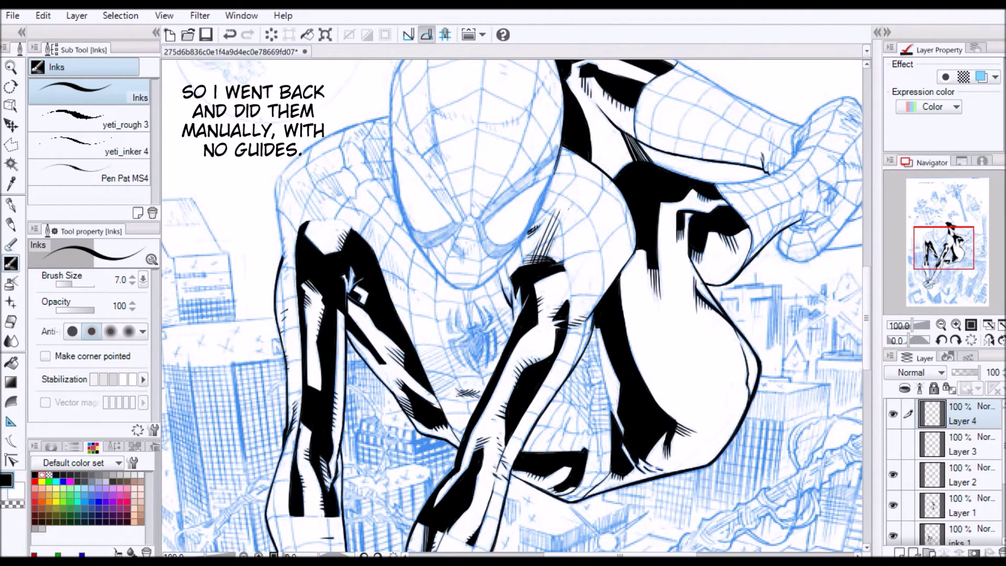
Step: Ink freehand parallel hatching lines across the lower chest, between the spider emblem, the thigh and the forward arm
key("r")
left_click_drag(640, 402, 640, 195)
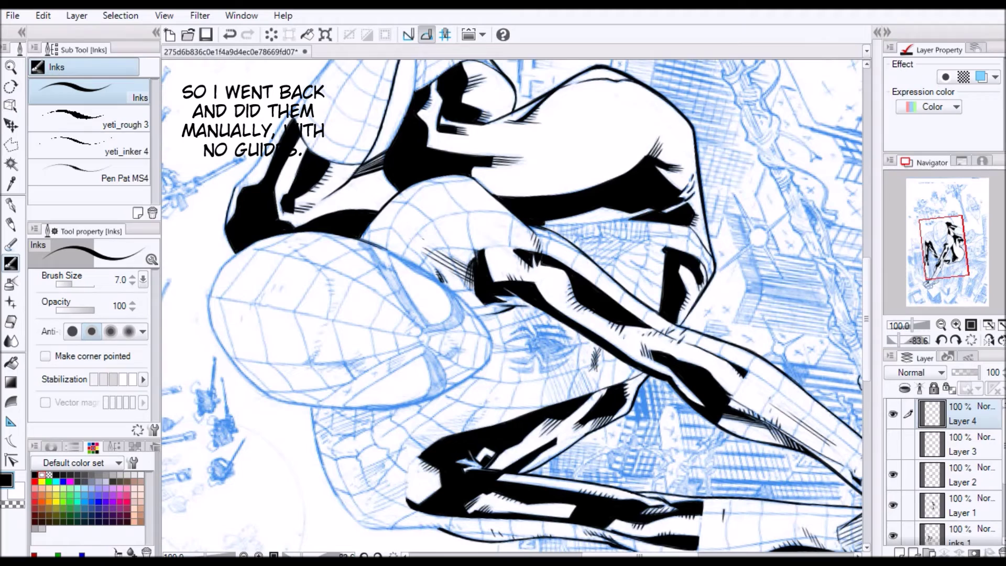
left_click_drag(550, 393, 556, 402)
mouse_move(544, 357)
left_mouse_down()
mouse_move(560, 401)
mouse_move(558, 382)
mouse_move(574, 394)
left_mouse_up()
mouse_move(544, 332)
left_mouse_down()
mouse_move(581, 397)
mouse_move(575, 384)
left_mouse_up()
left_click_drag(554, 338, 588, 393)
left_click_drag(562, 339, 596, 390)
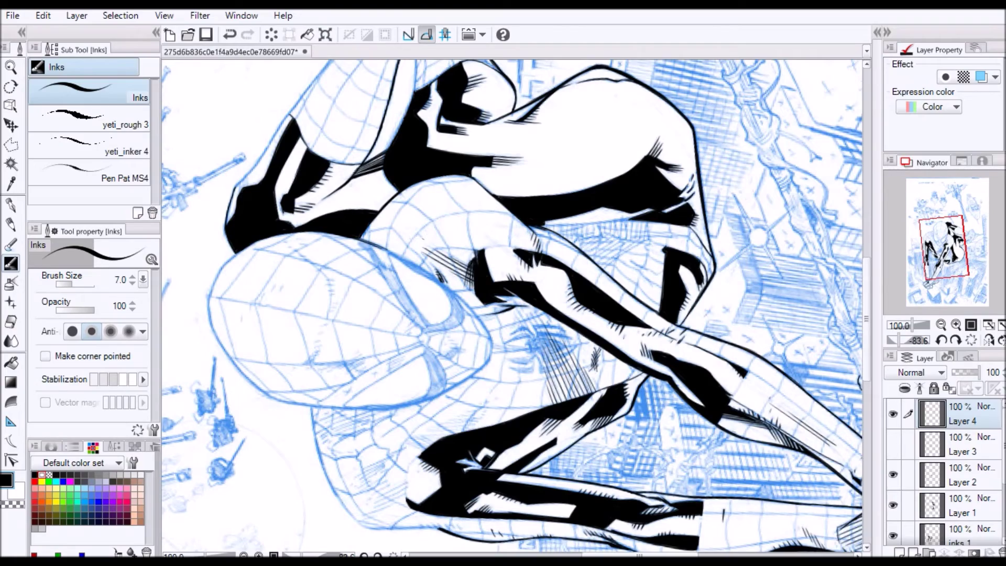
key("r")
left_click_drag(618, 220, 623, 409)
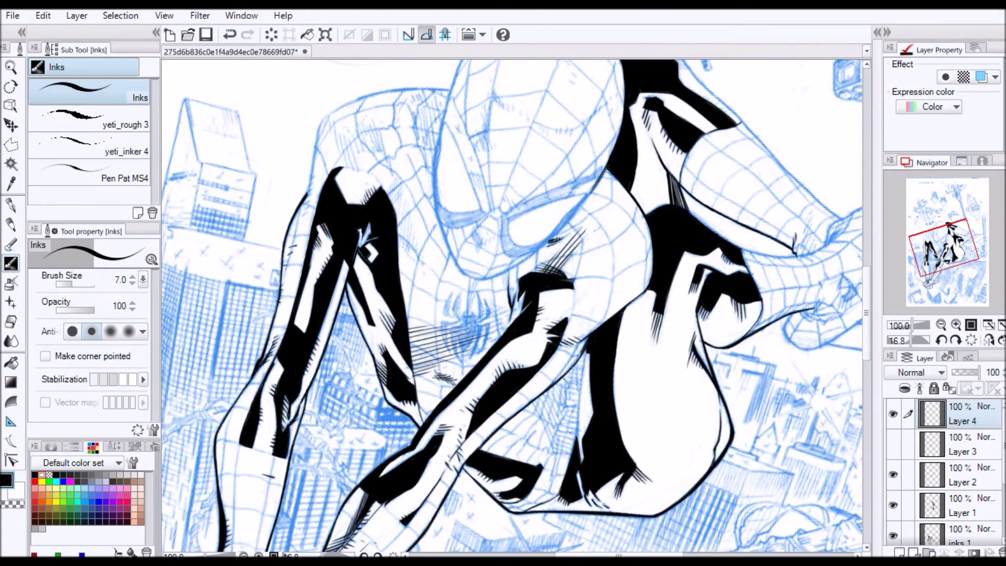
mouse_move(488, 316)
left_mouse_down()
mouse_move(512, 309)
mouse_move(499, 337)
left_mouse_up()
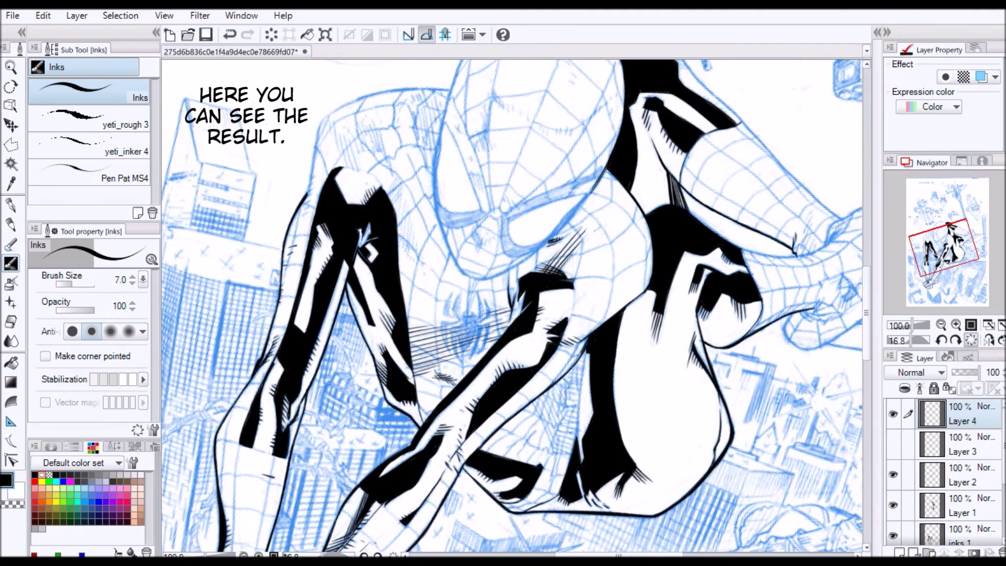
Step: Reset the canvas rotation and briefly show the paper bk layer to check the inks without the blue pencils
left_click(970, 340)
scroll(943, 471, "down", 3)
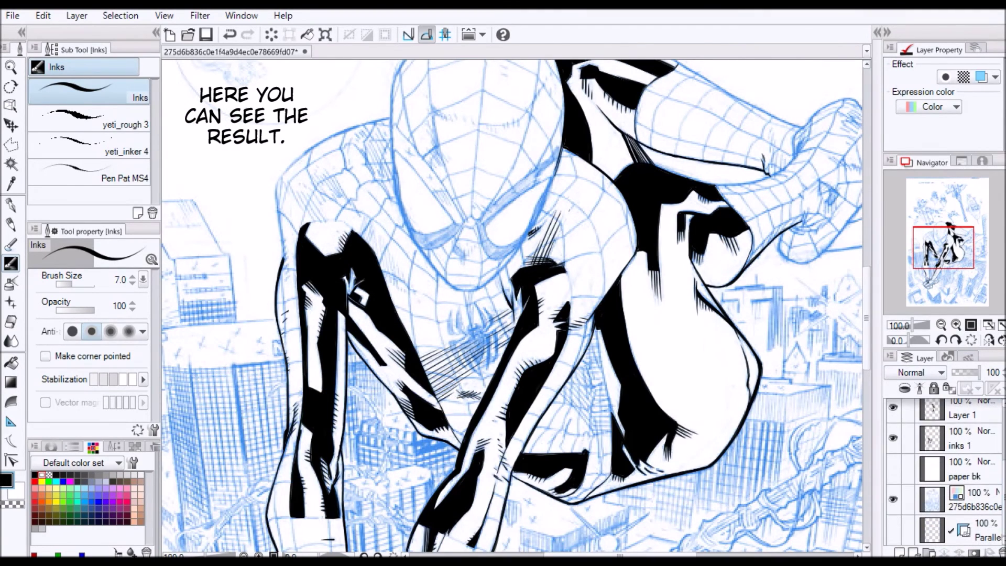
left_click(892, 468)
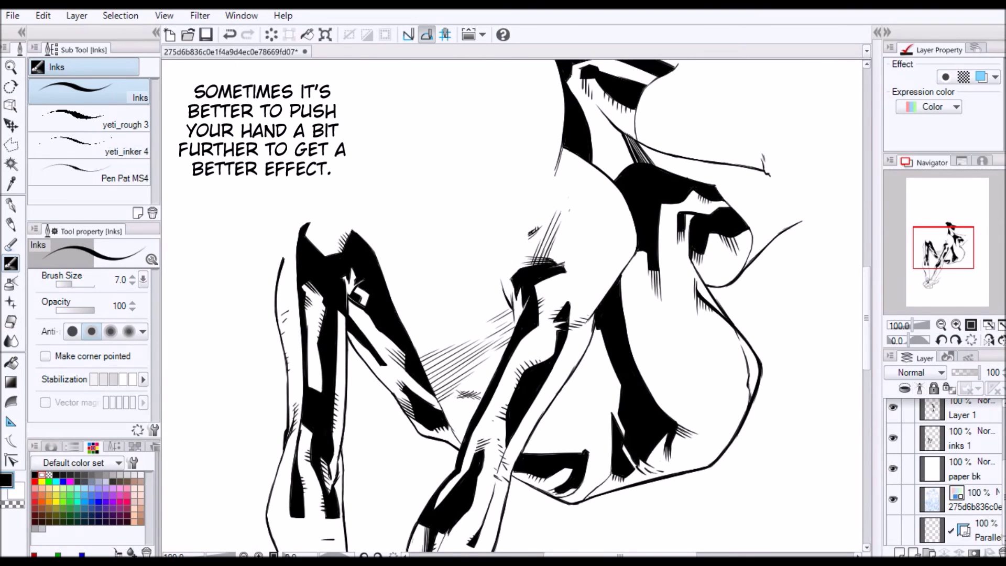
left_click(893, 469)
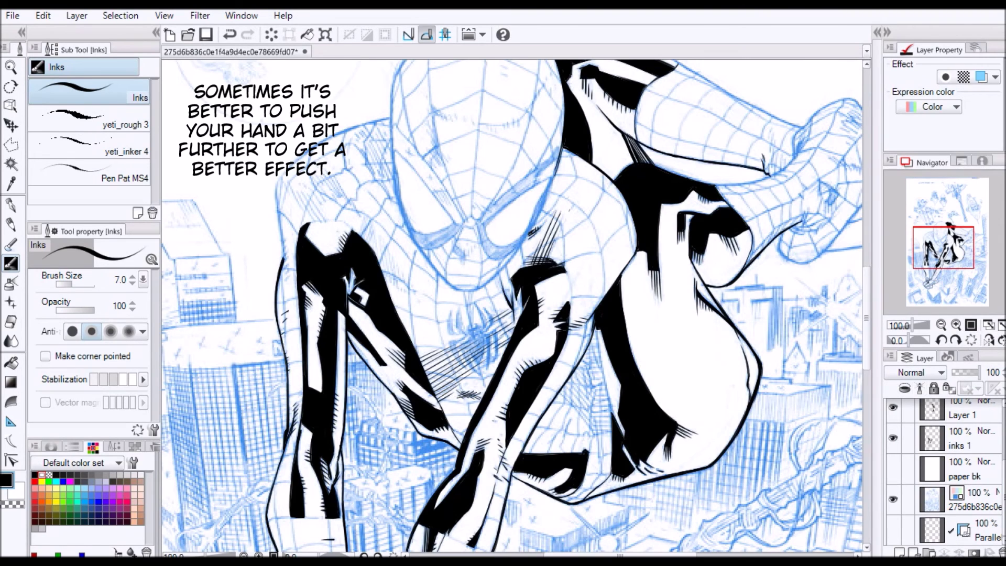